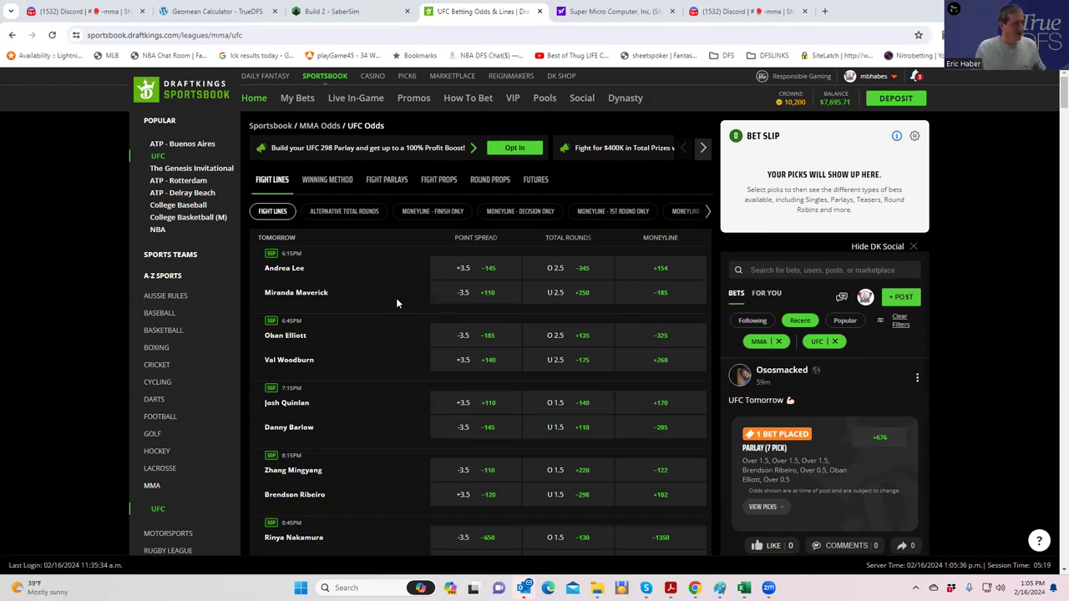
# Step: Open the Andrea Lee vs Miranda Maverick fight and add Maverick to win by submission to the bet slip with a $180 stake
pyautogui.click(306, 293)
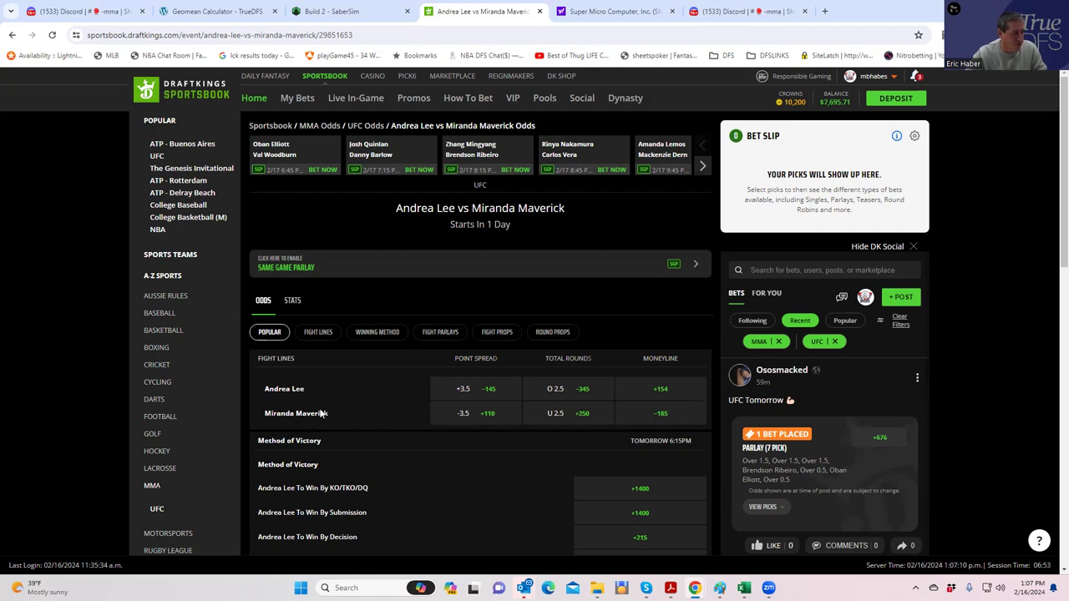
pyautogui.scroll(-2, 411, 421)
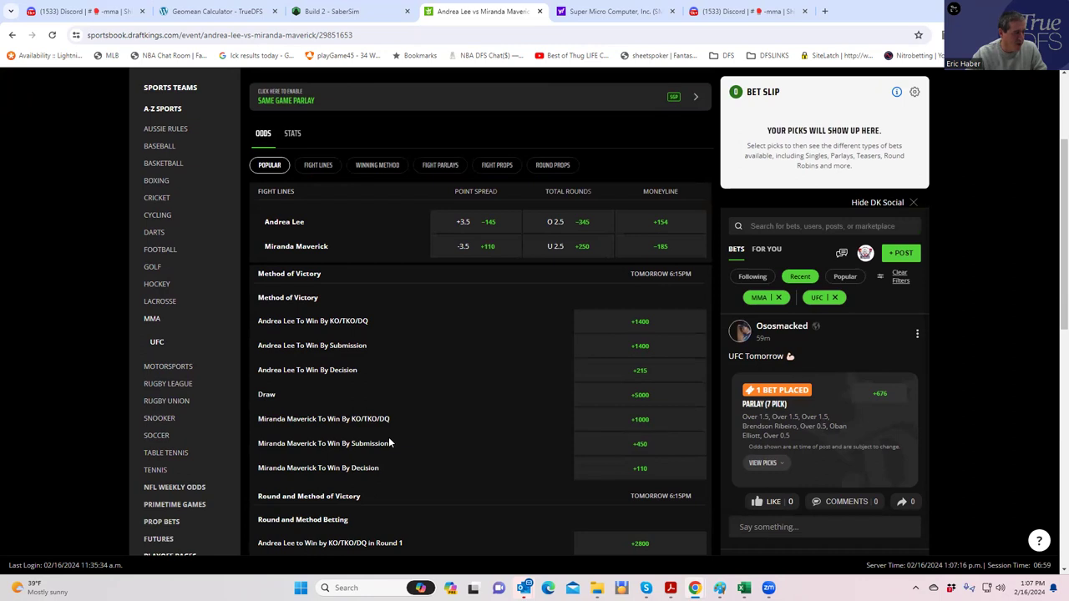
pyautogui.scroll(-1, 388, 436)
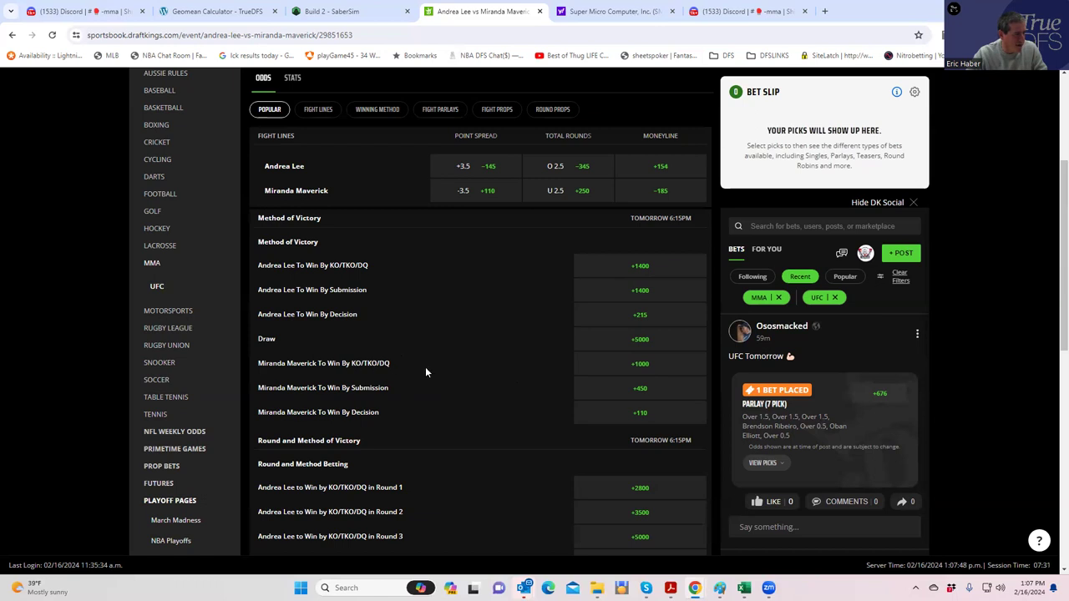
pyautogui.click(640, 392)
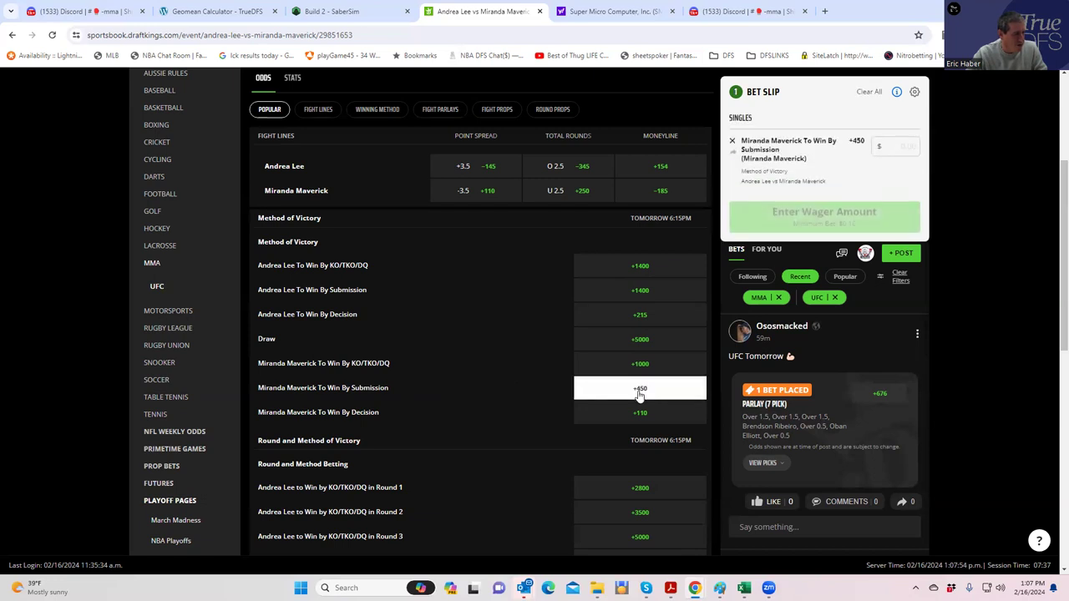
pyautogui.click(892, 145)
pyautogui.write('180')
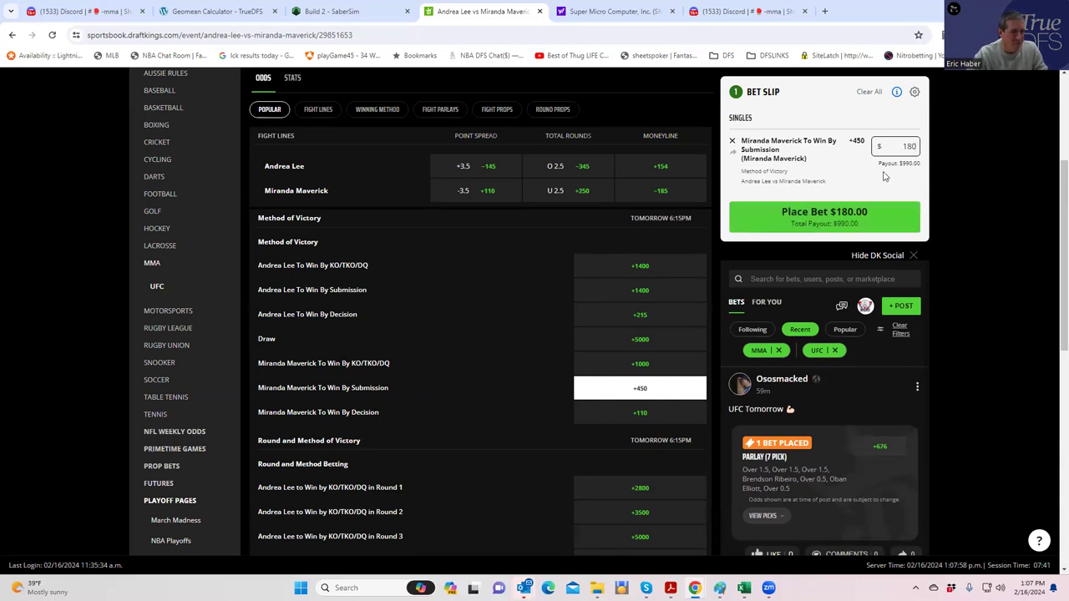
# Step: Open the Oban Elliott vs Val Woodburn fight and add Elliott to win by submission to the bet slip with a $180 stake
pyautogui.scroll(3, 560, 223)
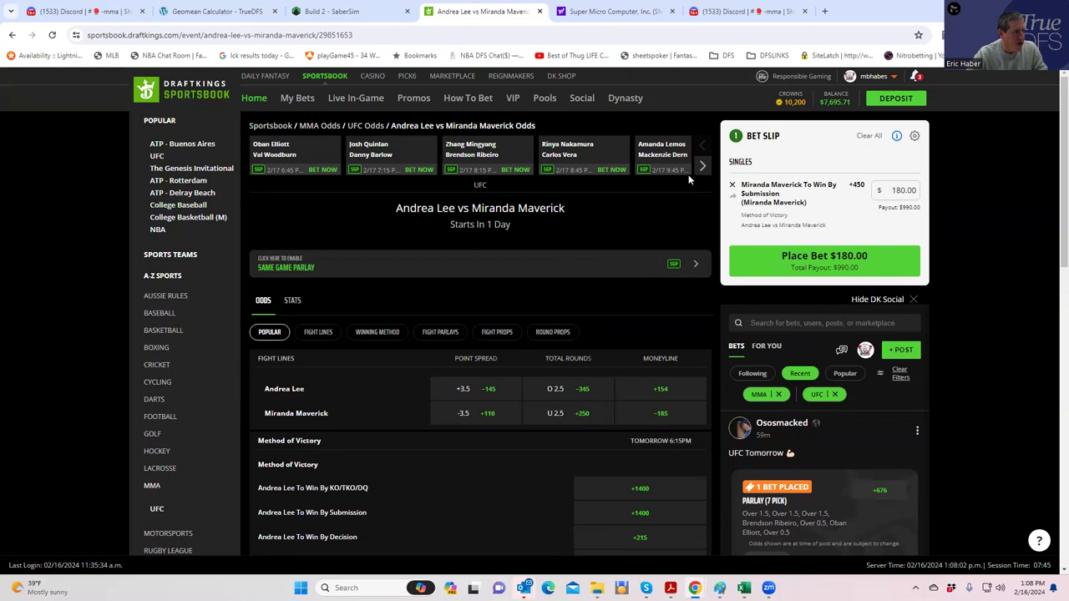
pyautogui.click(276, 151)
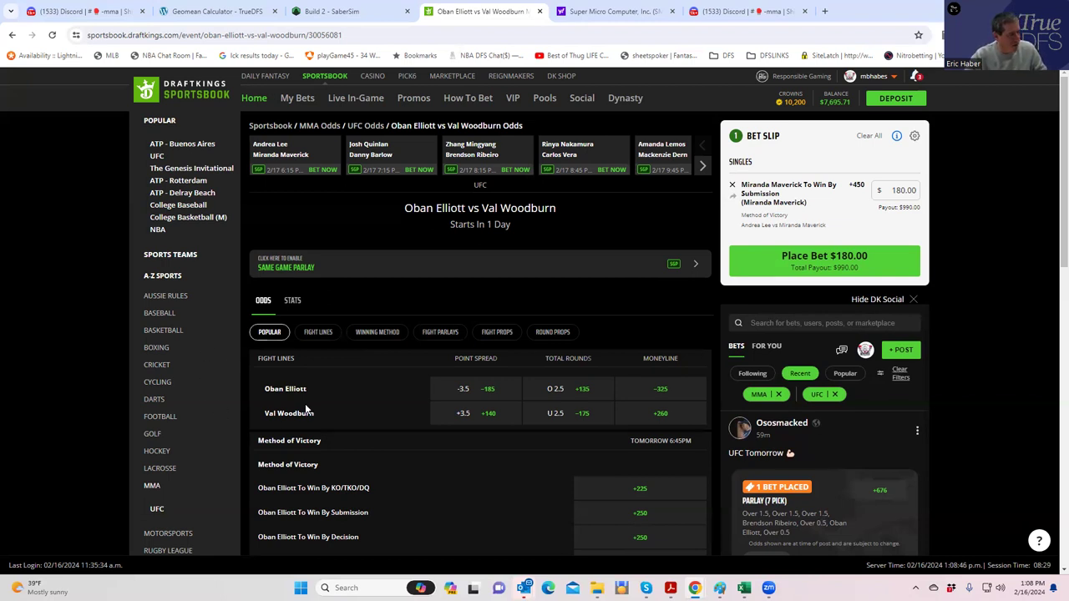
pyautogui.click(376, 333)
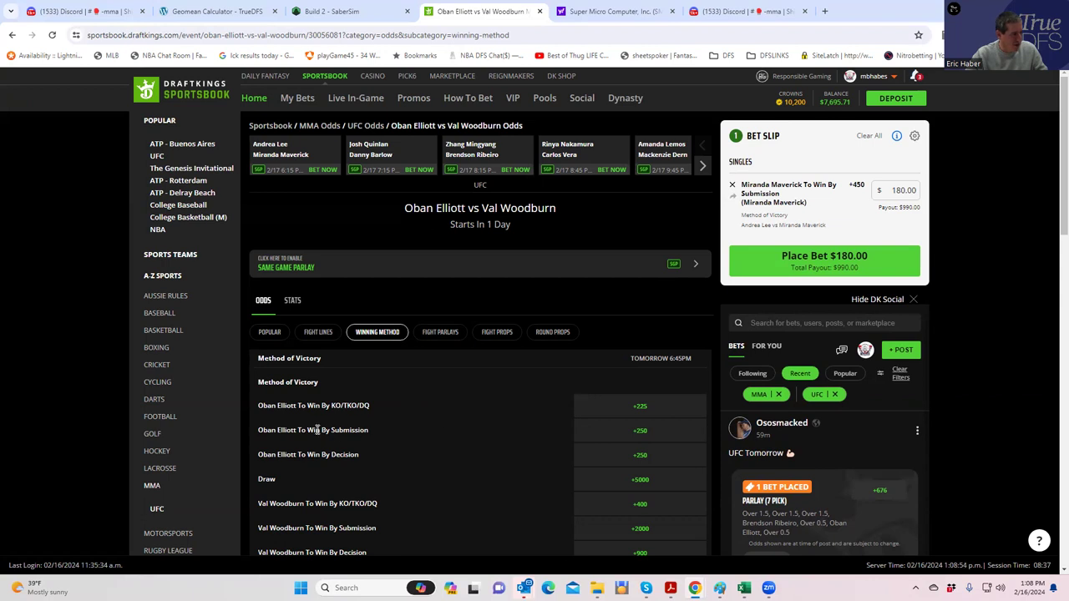
pyautogui.click(643, 430)
pyautogui.click(896, 253)
pyautogui.write('180')
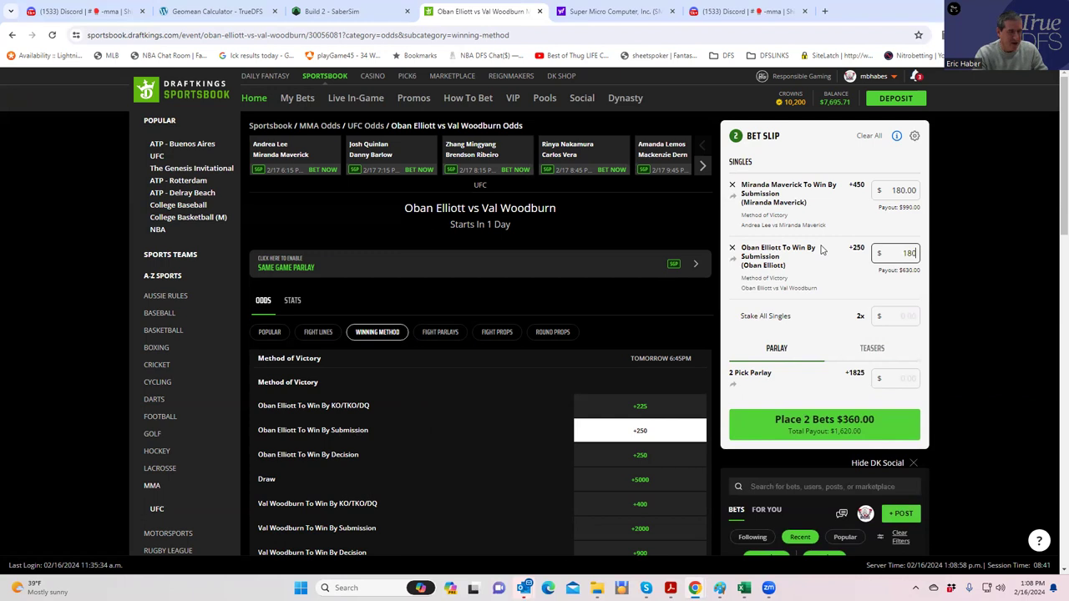
pyautogui.click(809, 286)
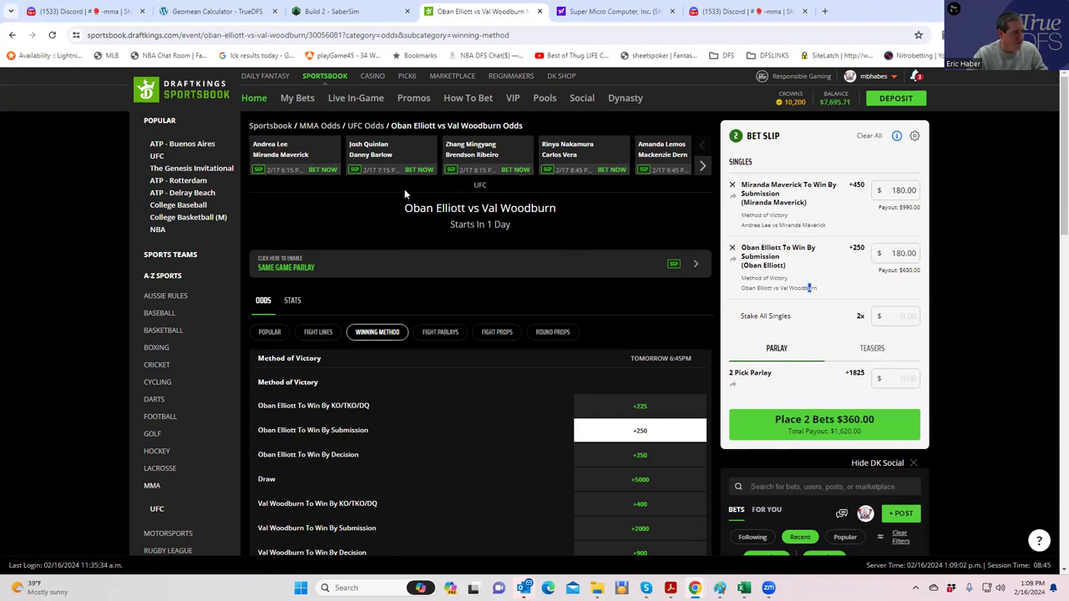
# Step: Open the Josh Quinlan vs Danny Barlow fight odds and close the Super Micro Computer page
pyautogui.click(389, 152)
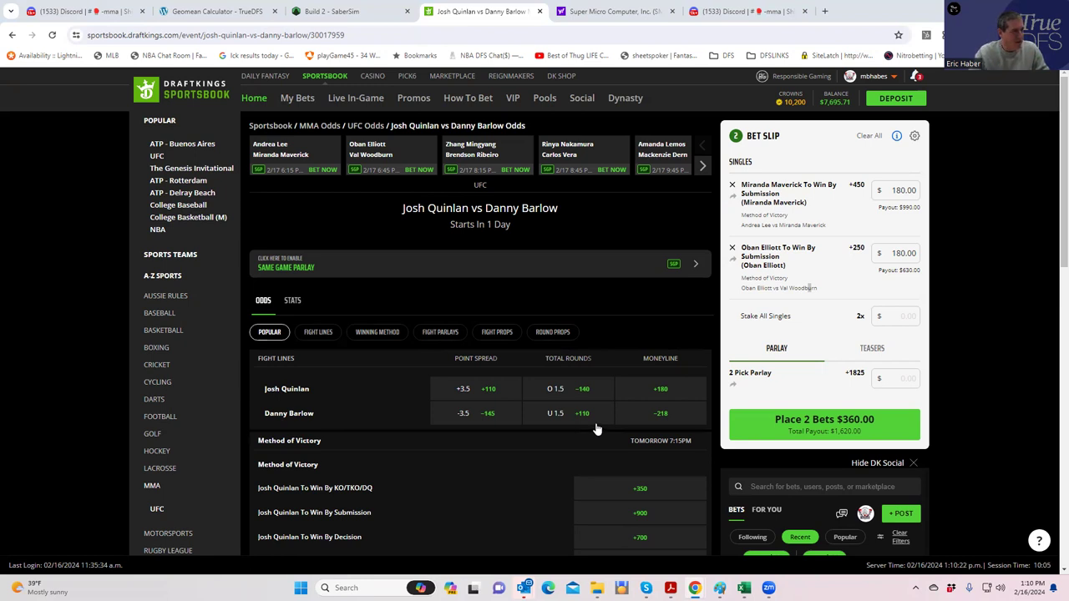
pyautogui.middleClick(610, 15)
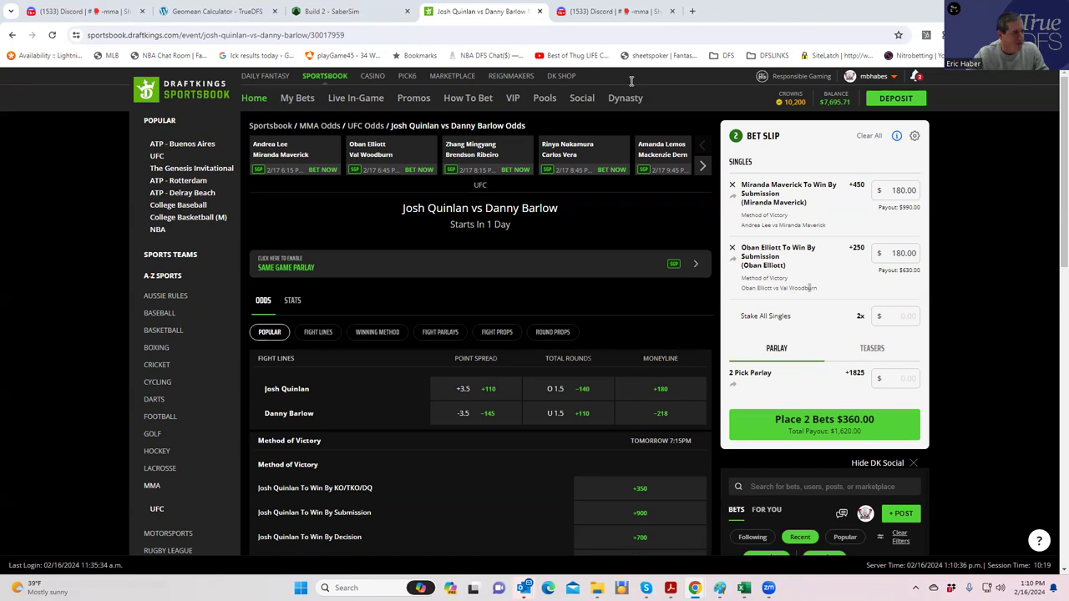
# Step: Switch to Danny Barlow's FightOdds page, examine his record and the methods and rounds in his fight history, and close the page
pyautogui.hotkey('alt', 'Tab')
pyautogui.press('super+z')
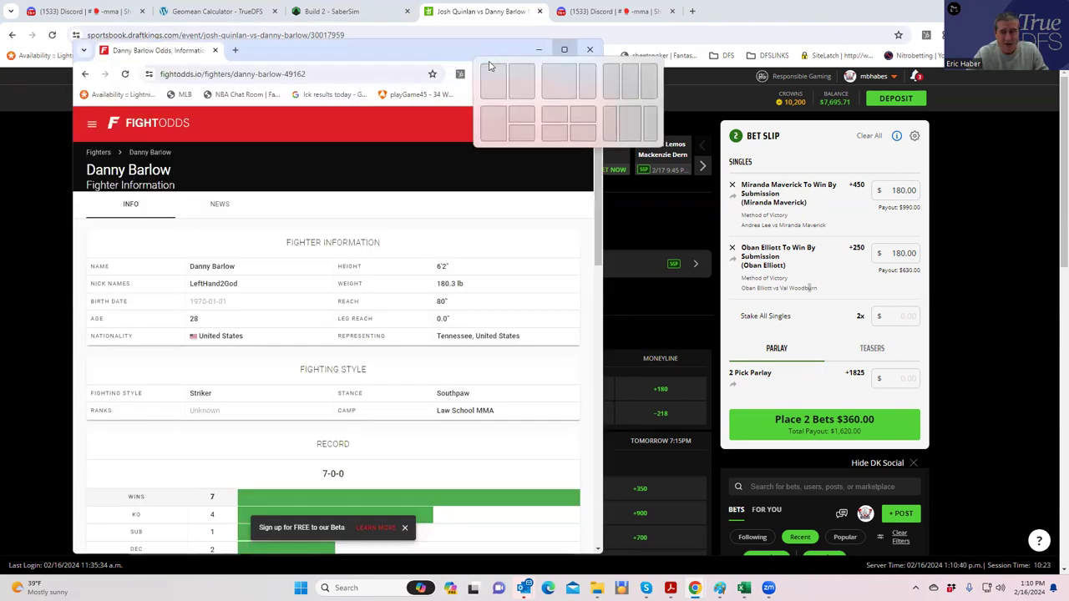
pyautogui.click(564, 49)
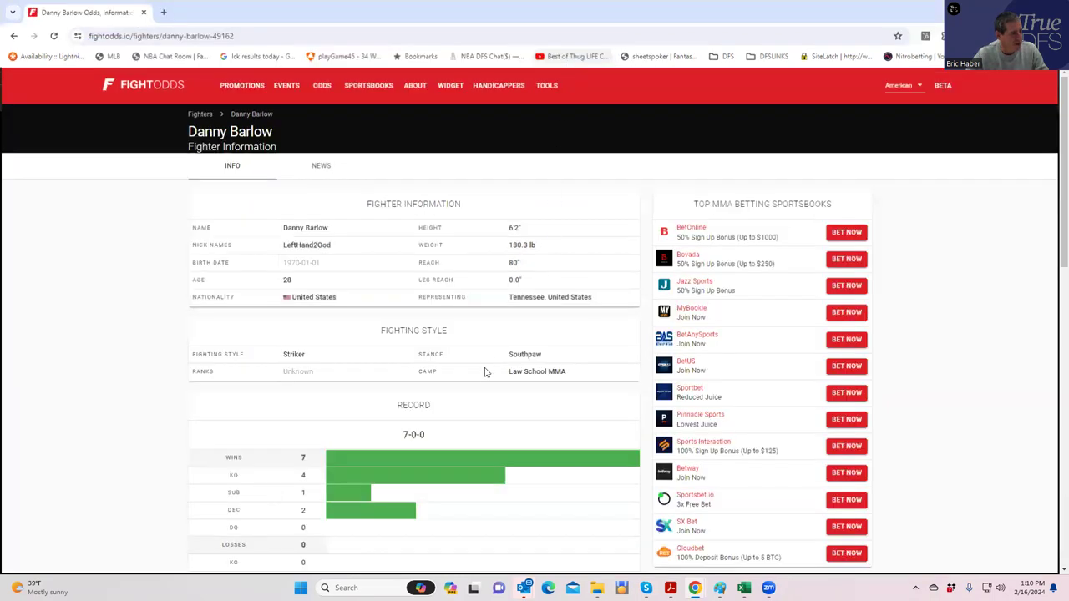
pyautogui.scroll(-1, 484, 371)
pyautogui.scroll(1, 418, 335)
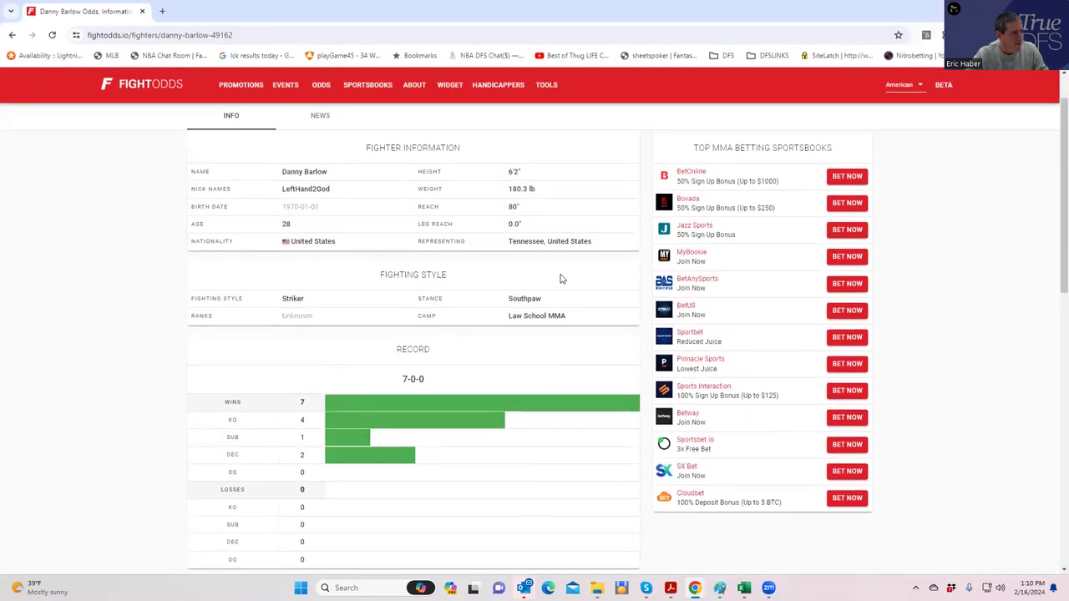
pyautogui.scroll(1, 537, 279)
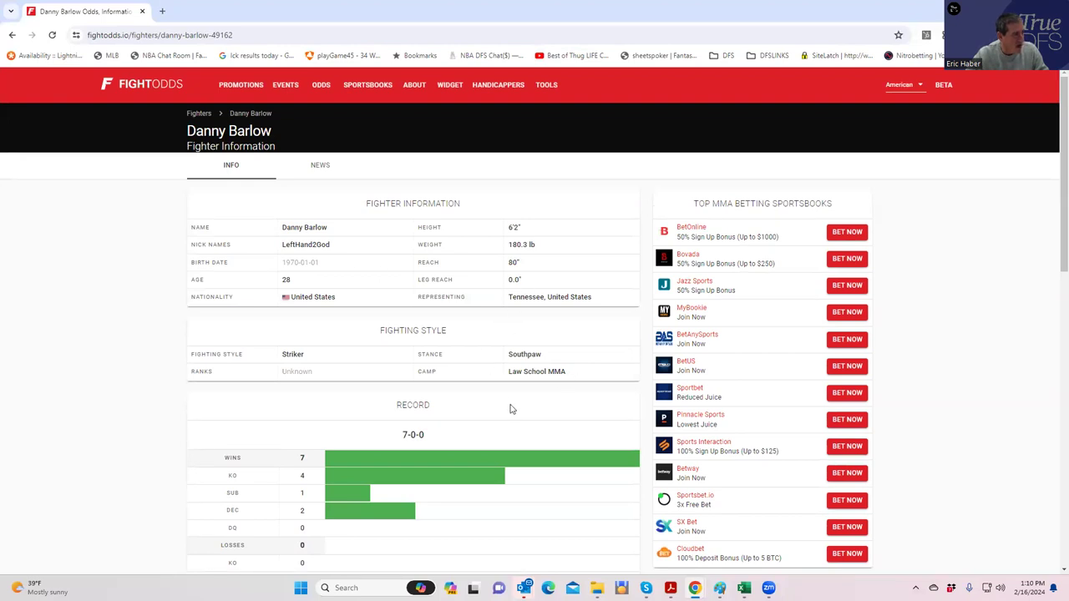
pyautogui.scroll(-3, 468, 411)
pyautogui.scroll(-6, 446, 414)
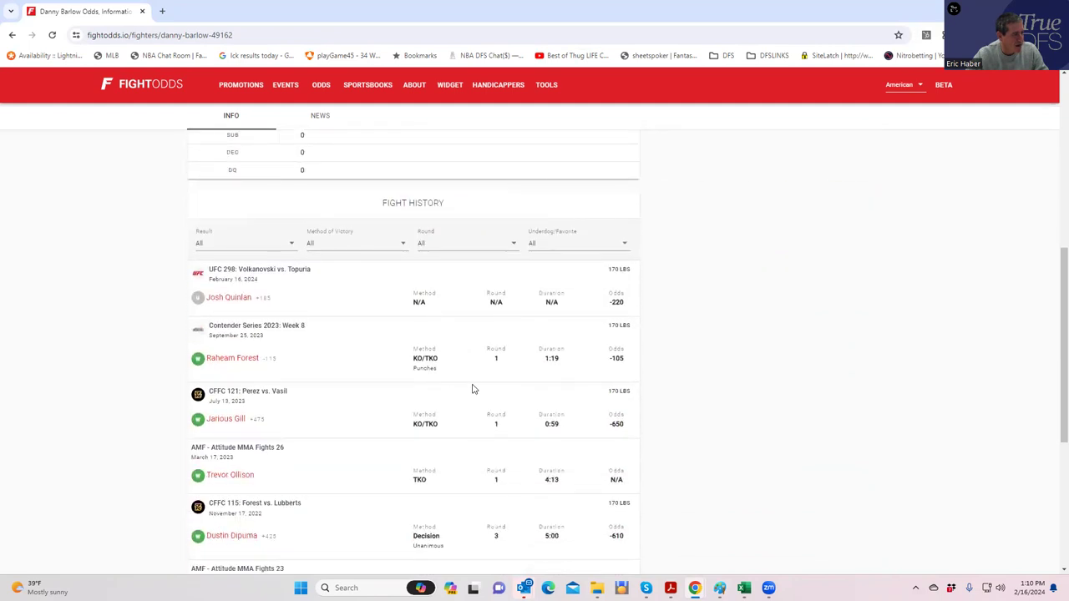
pyautogui.scroll(-5, 473, 384)
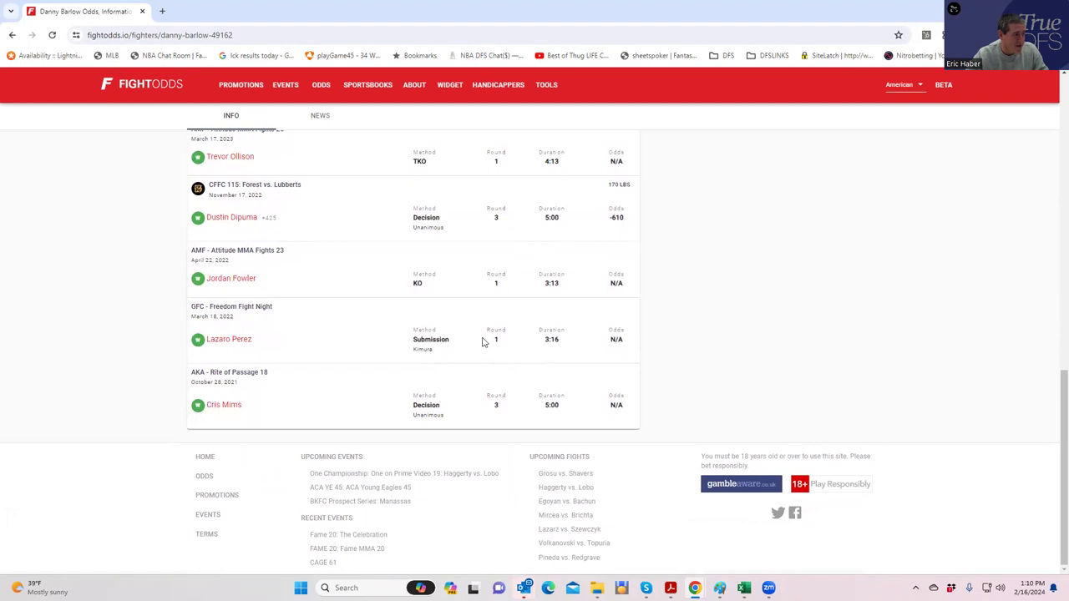
pyautogui.scroll(3, 497, 343)
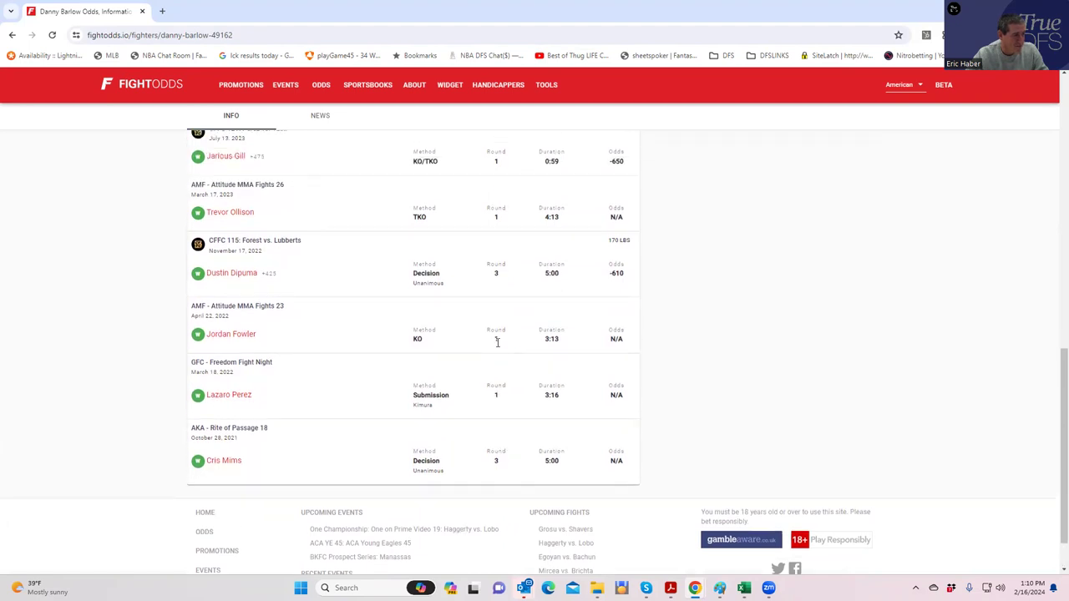
pyautogui.scroll(1, 477, 346)
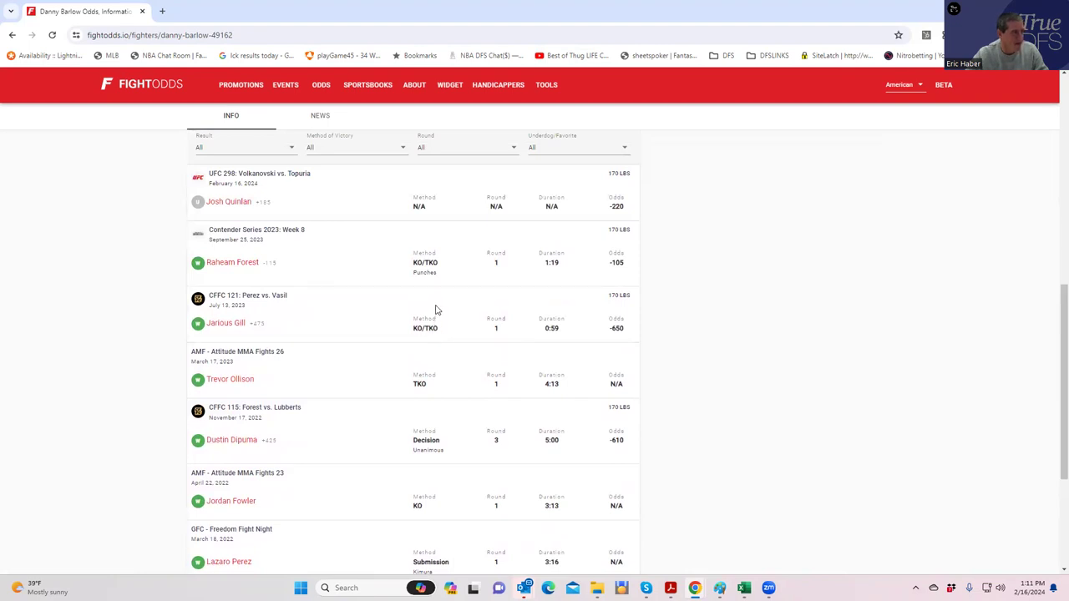
pyautogui.scroll(2, 433, 318)
pyautogui.scroll(-2, 456, 334)
pyautogui.hotkey('ctrl', 'w')
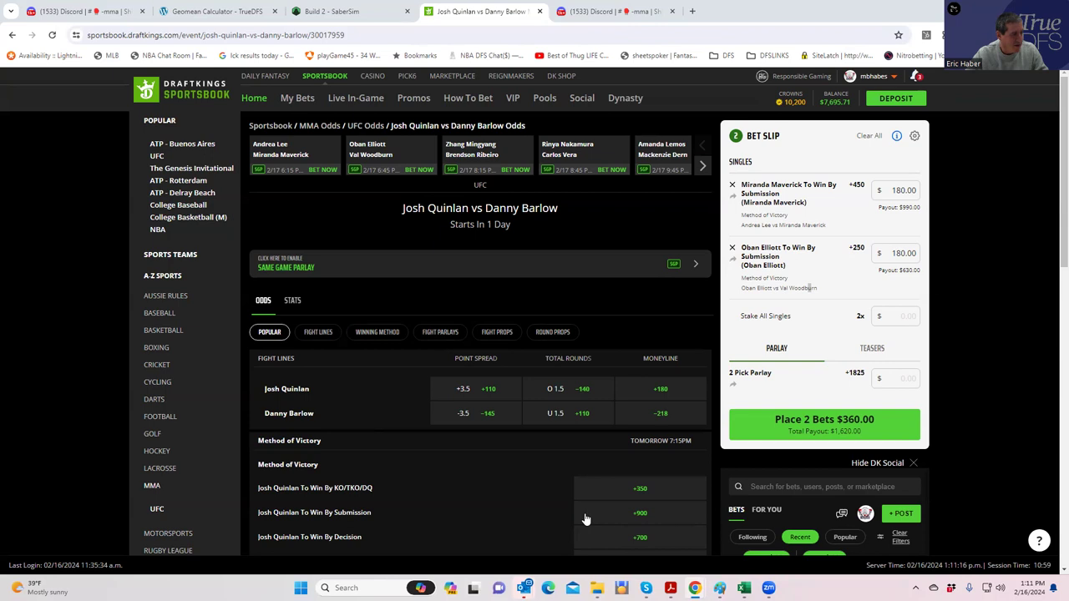
# Step: Add Danny Barlow to win by submission to the bet slip with a $180 stake
pyautogui.scroll(-1, 650, 518)
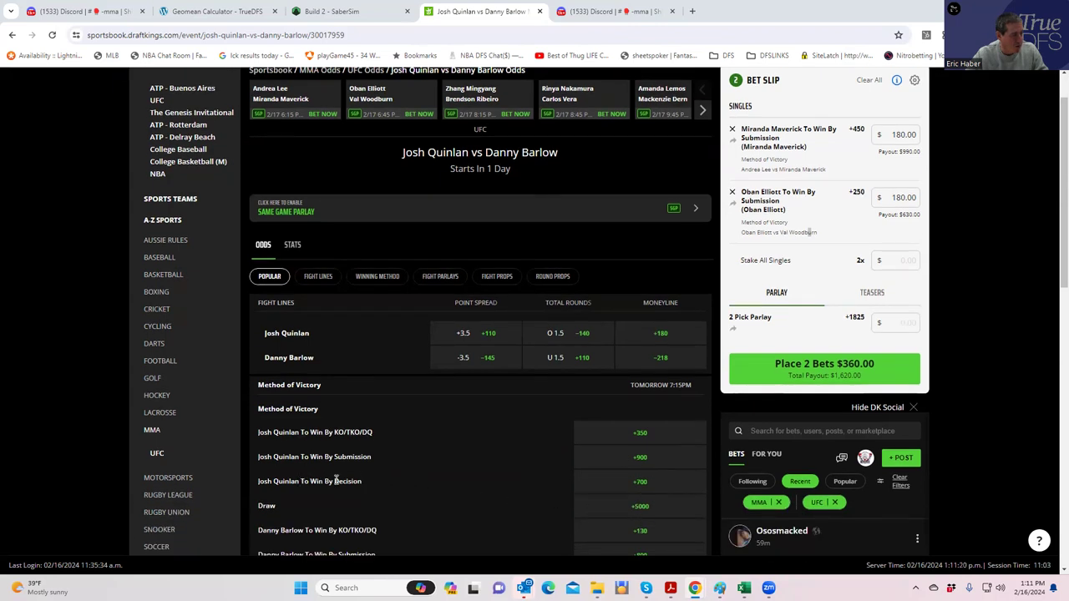
pyautogui.scroll(-2, 534, 448)
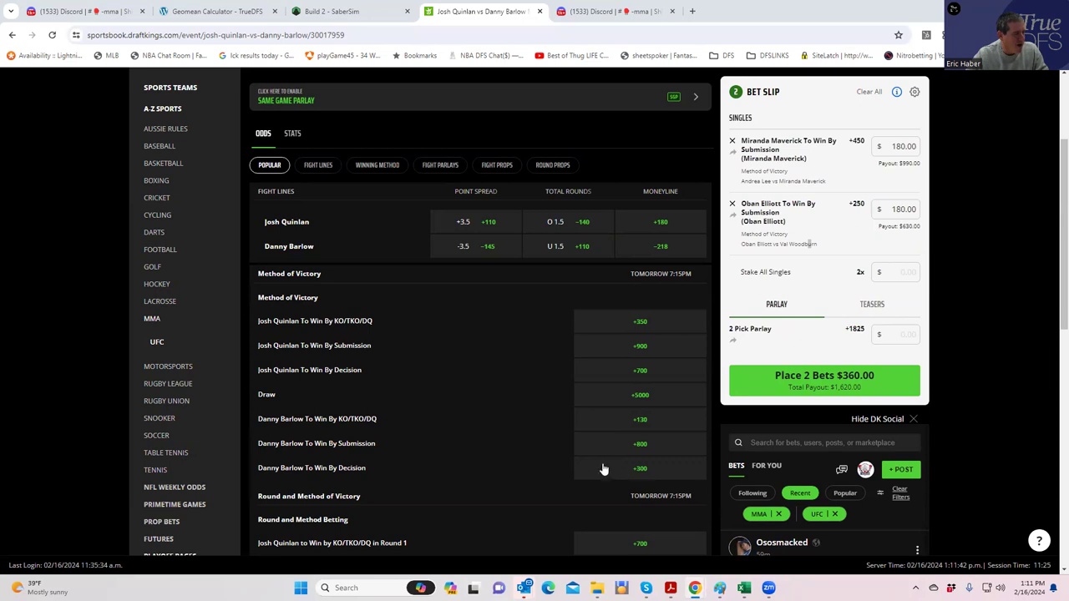
pyautogui.click(633, 446)
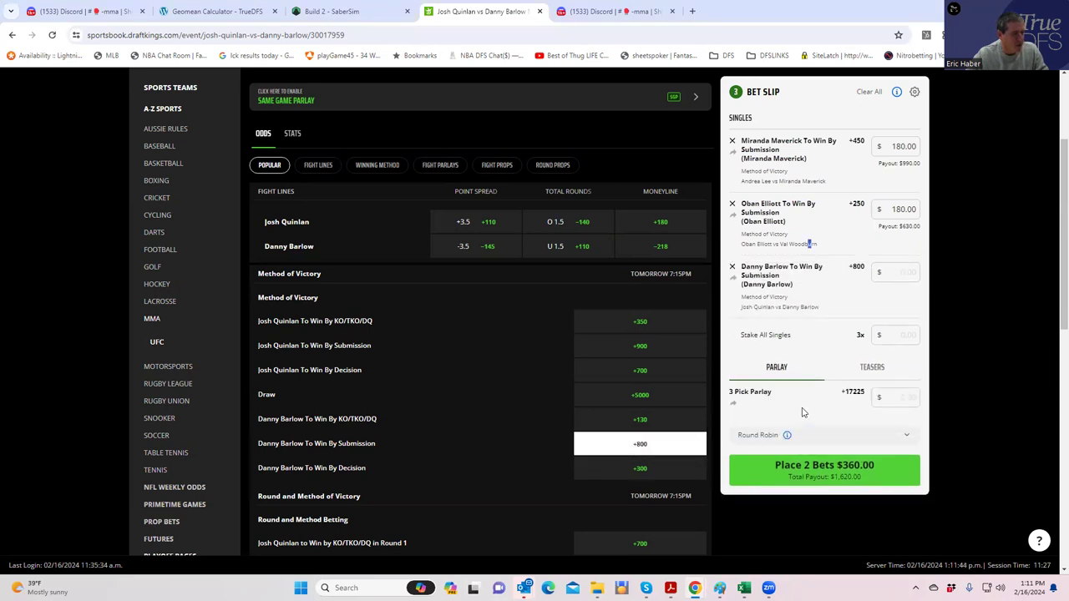
pyautogui.click(890, 268)
pyautogui.write('180')
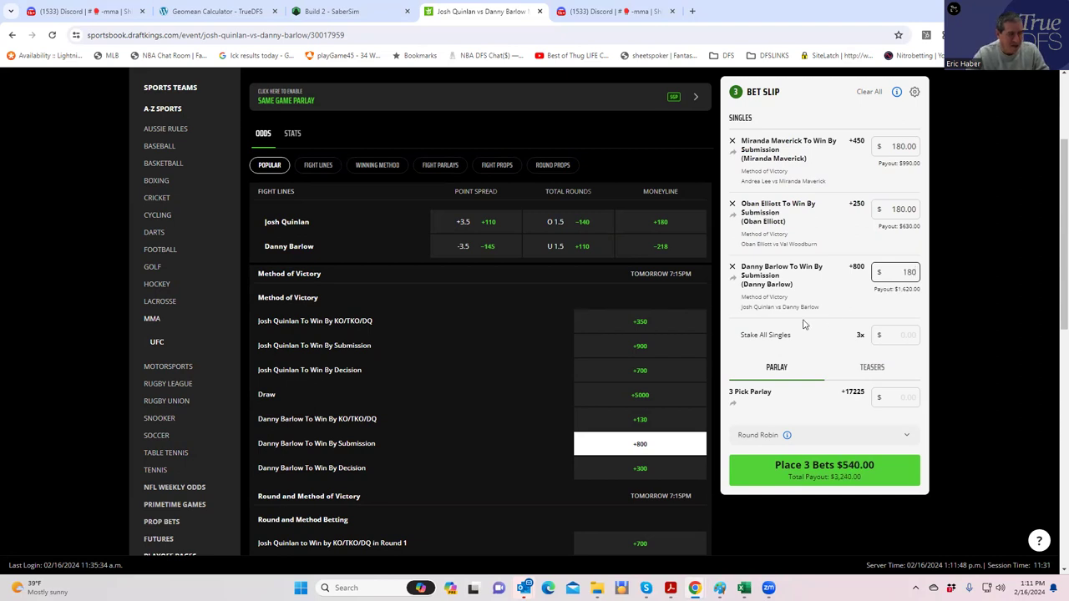
pyautogui.click(860, 305)
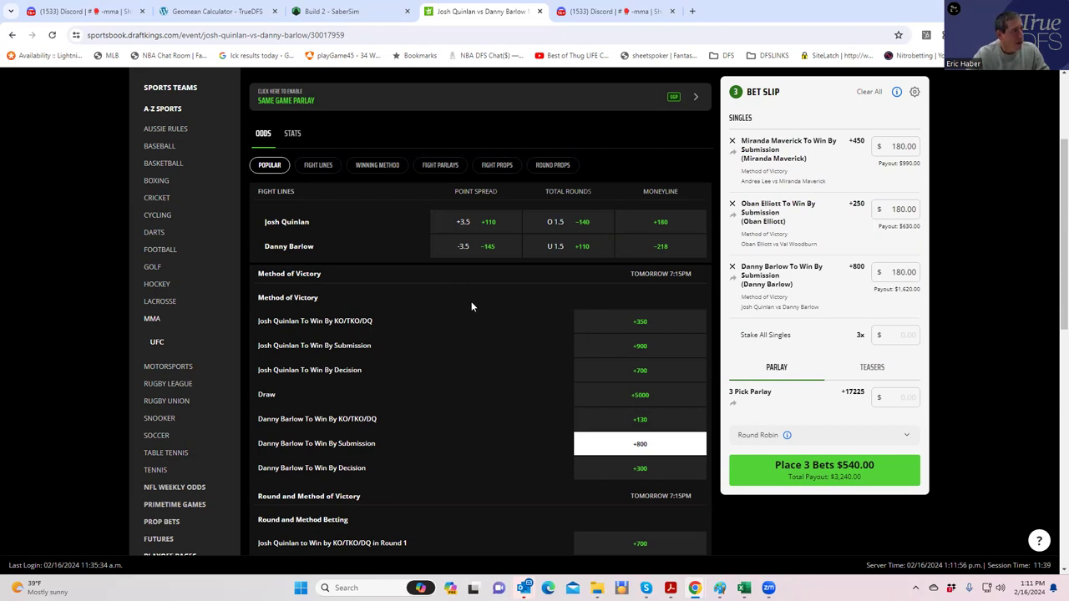
# Step: Open the Zhang Mingyang vs Brendson Ribeiro fight and add Over 1.5 total rounds to the bet slip with a $180 stake
pyautogui.scroll(2, 956, 255)
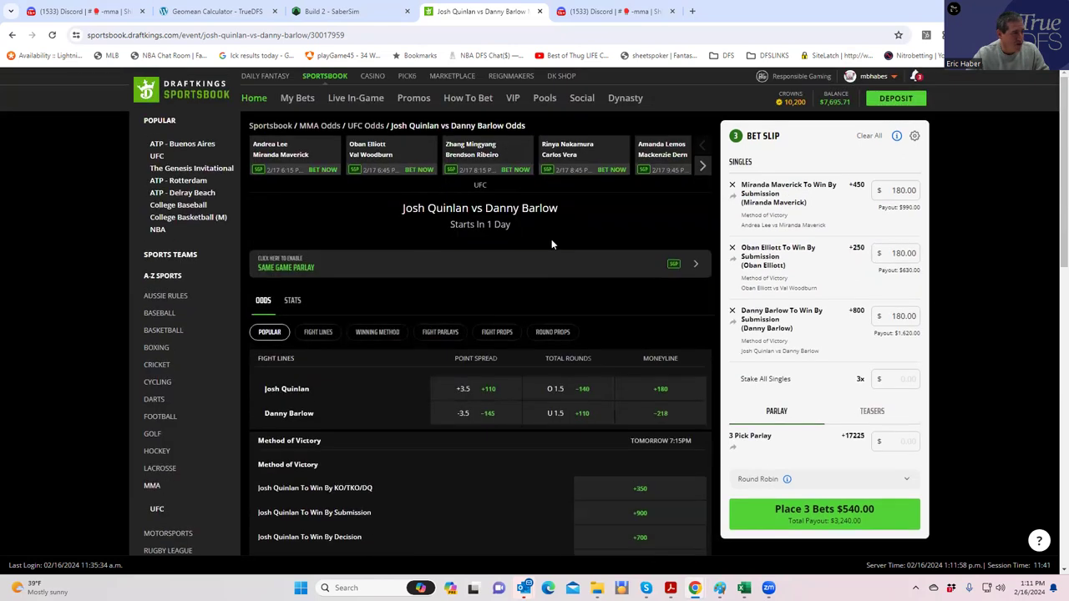
pyautogui.click(480, 148)
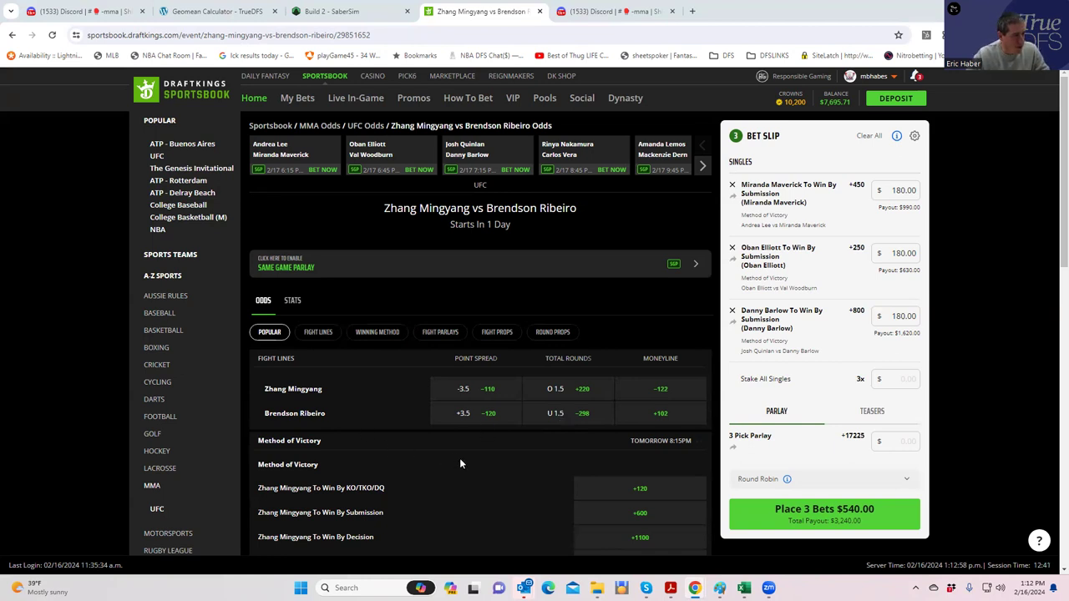
pyautogui.scroll(-2, 462, 459)
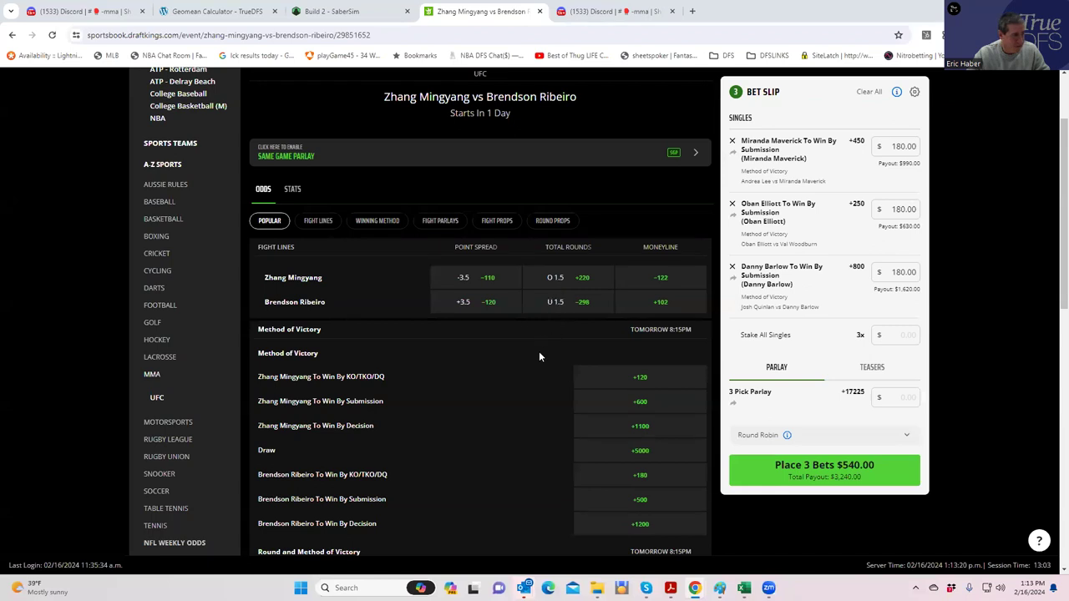
pyautogui.scroll(-3, 484, 450)
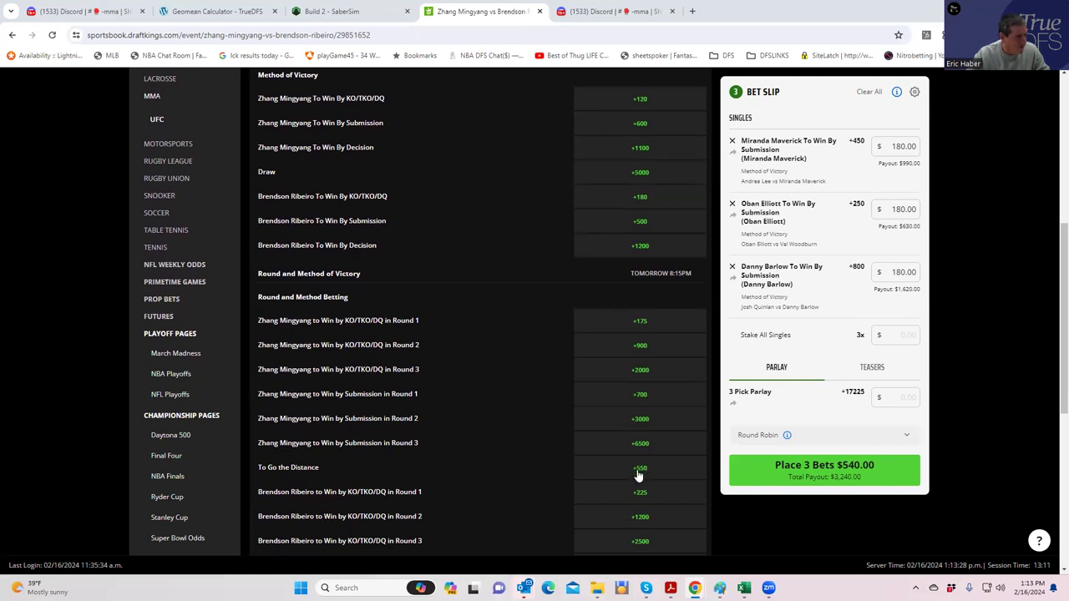
pyautogui.scroll(2, 639, 474)
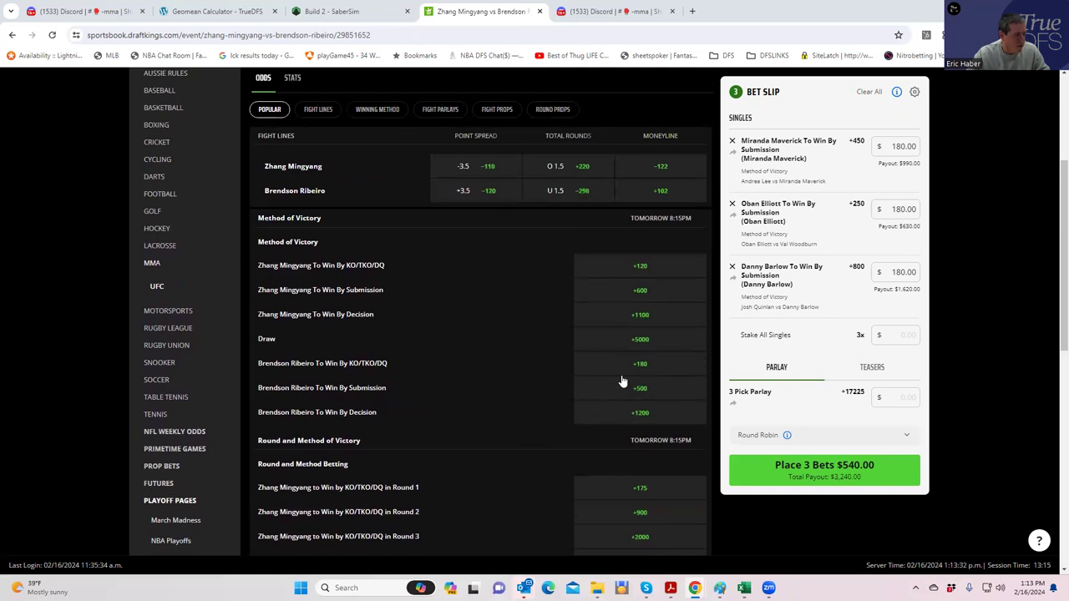
pyautogui.click(568, 170)
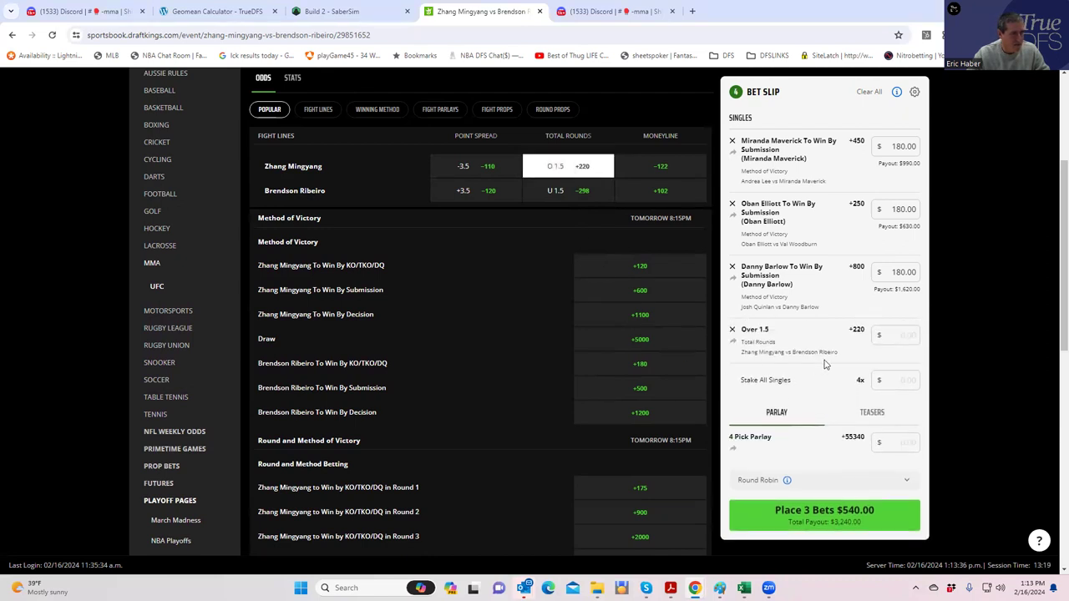
pyautogui.click(894, 338)
pyautogui.write('180')
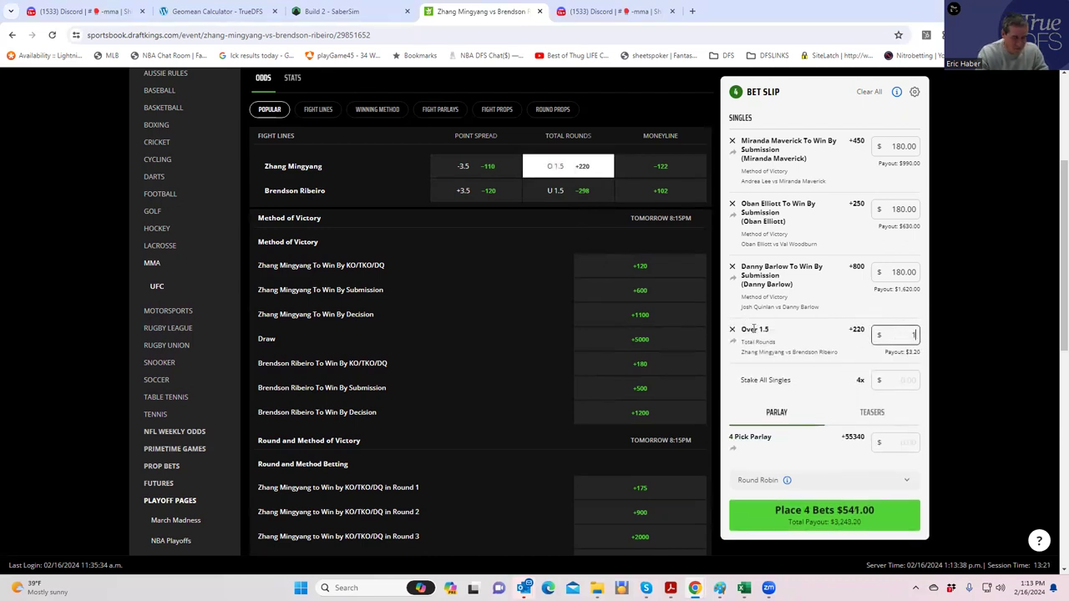
pyautogui.click(824, 376)
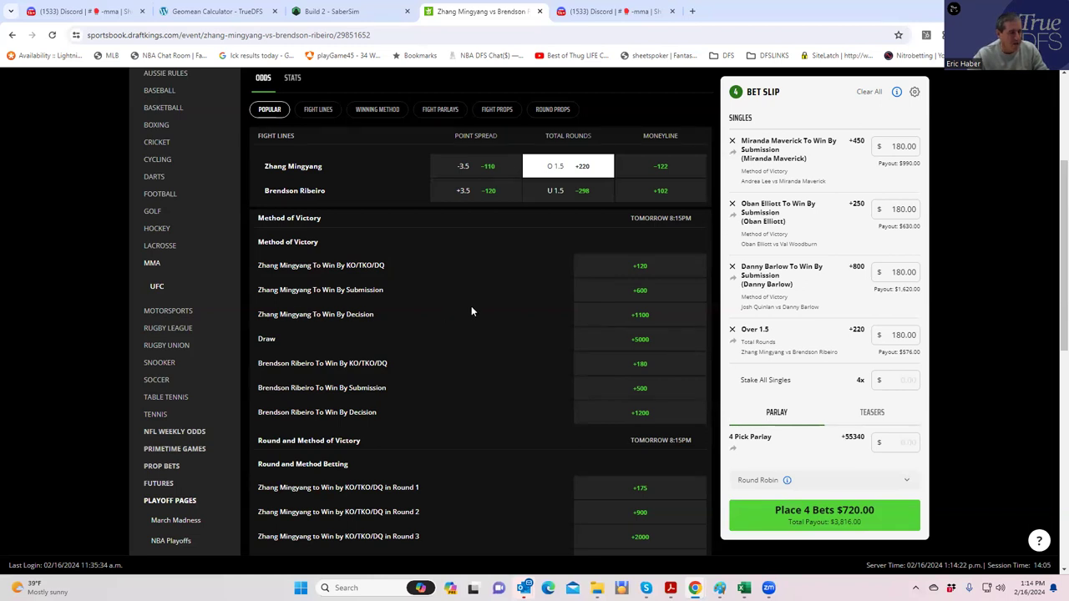
pyautogui.scroll(2, 442, 301)
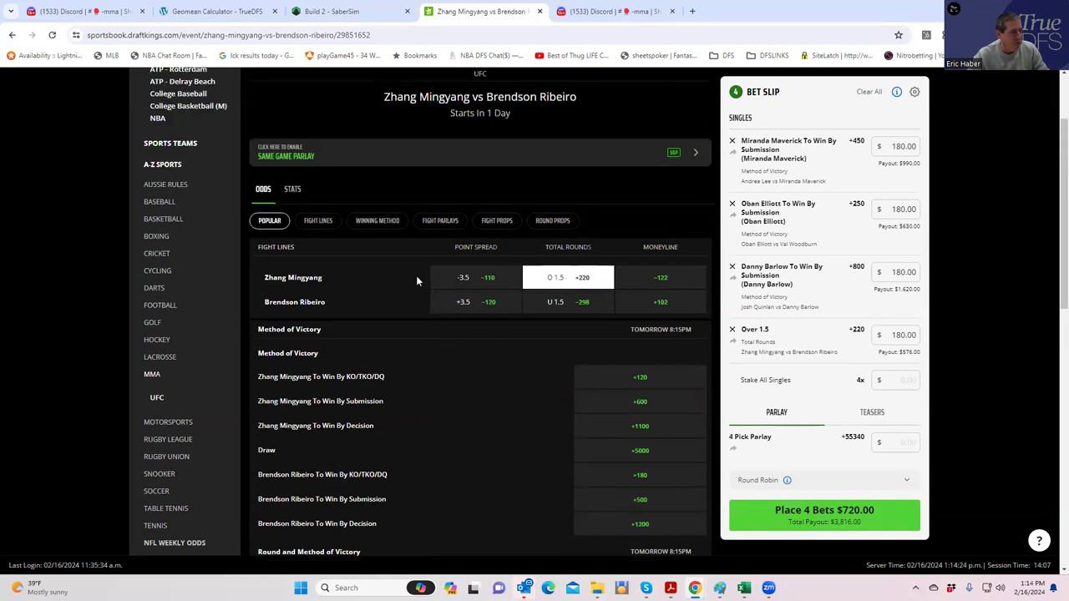
# Step: Open the Rinya Nakamura vs Carlos Vera fight and add Nakamura to win by submission to the bet slip with a $180 stake
pyautogui.scroll(2, 422, 280)
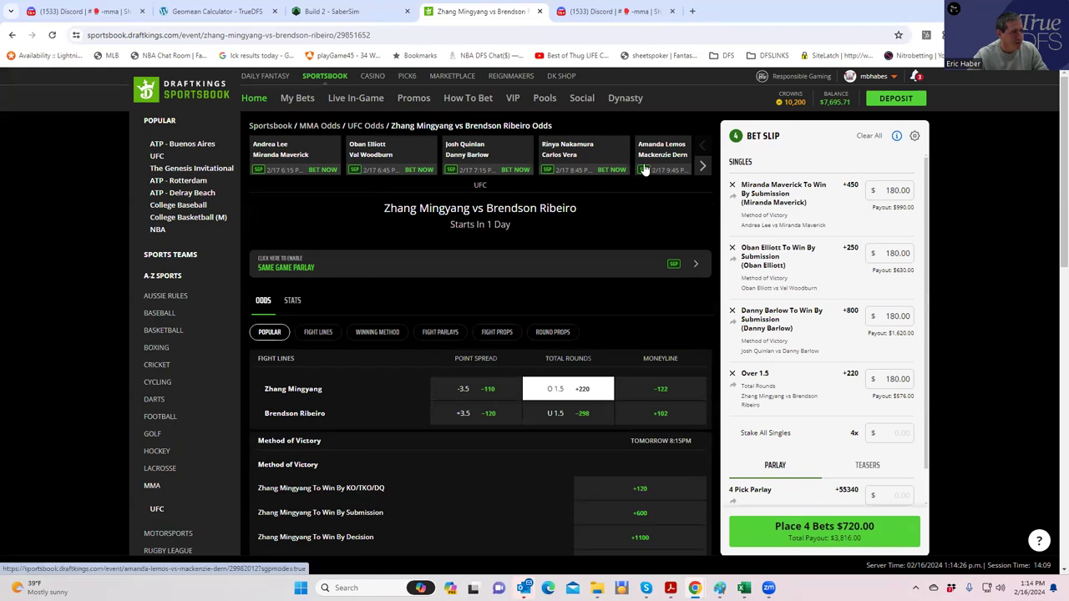
pyautogui.click(571, 145)
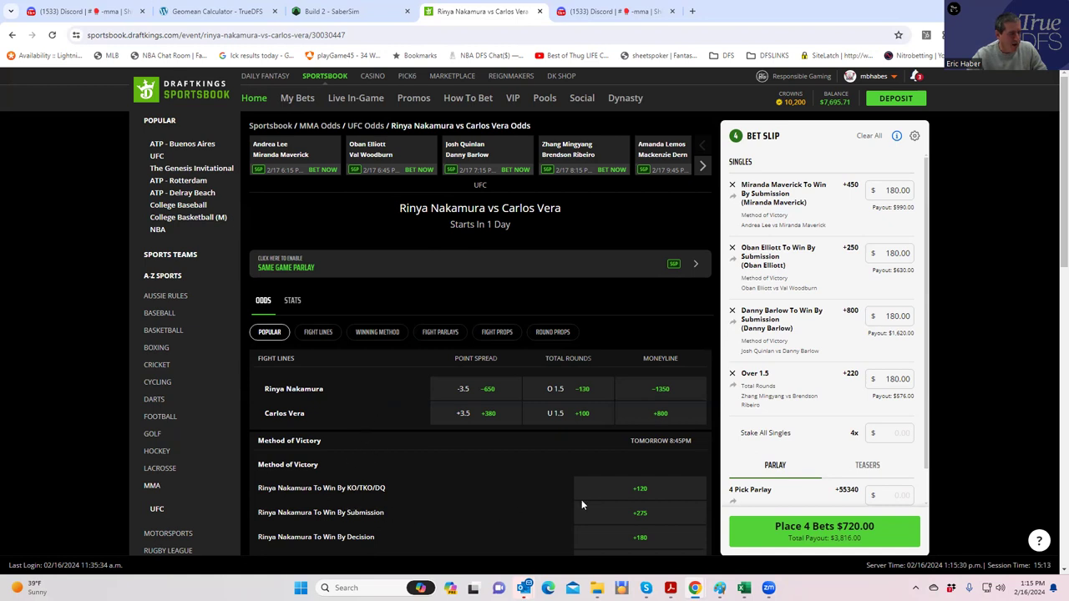
pyautogui.click(642, 516)
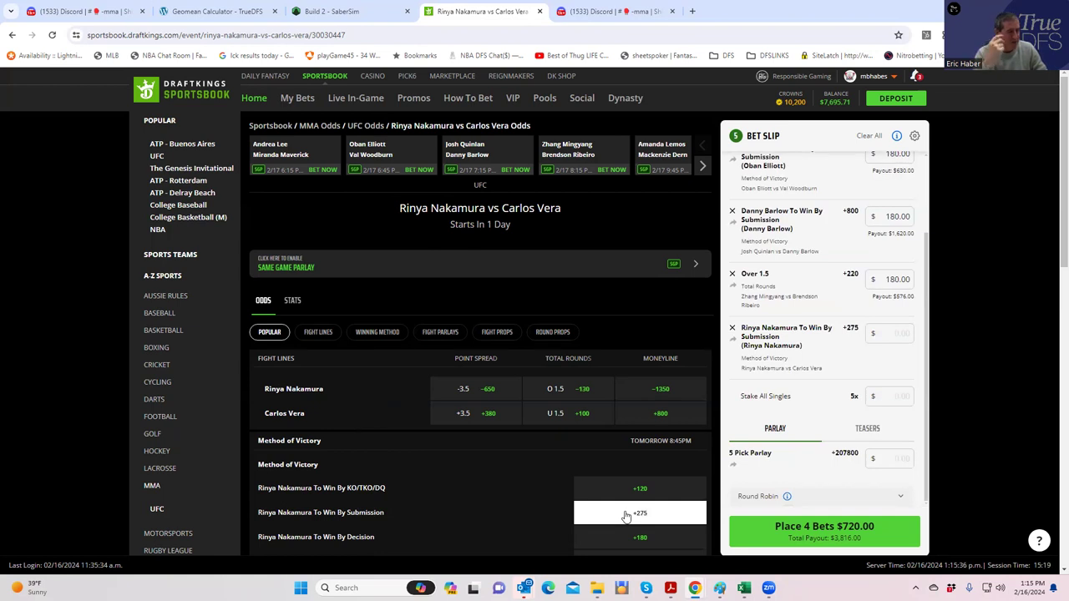
pyautogui.click(905, 333)
pyautogui.write('180')
pyautogui.click(849, 368)
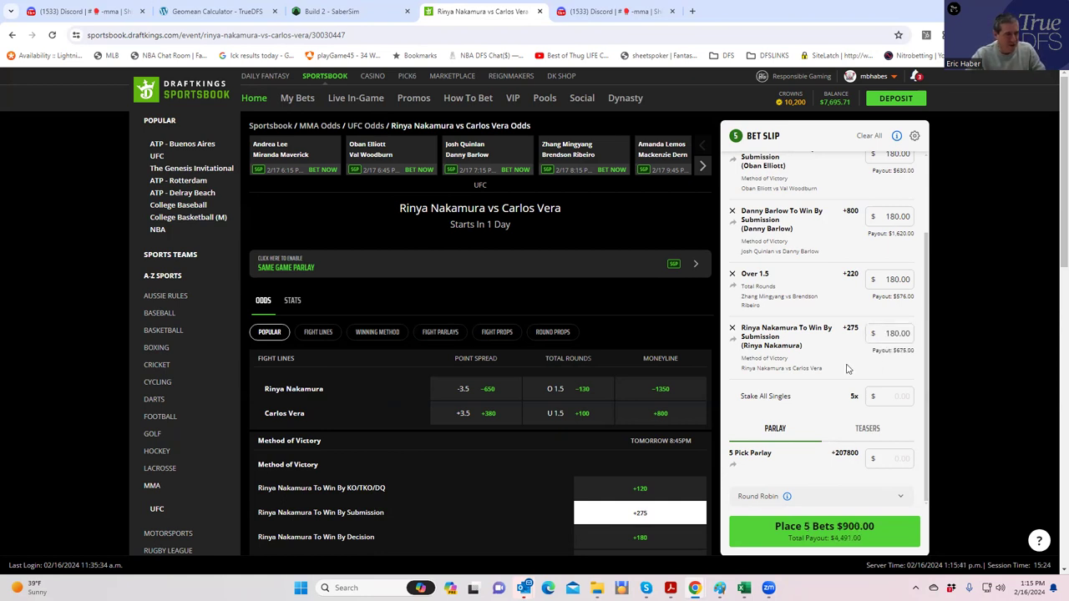
# Step: Open the Amanda Lemos vs Mackenzie Dern fight and add To Go the Distance to the bet slip with a $180 stake
pyautogui.click(704, 167)
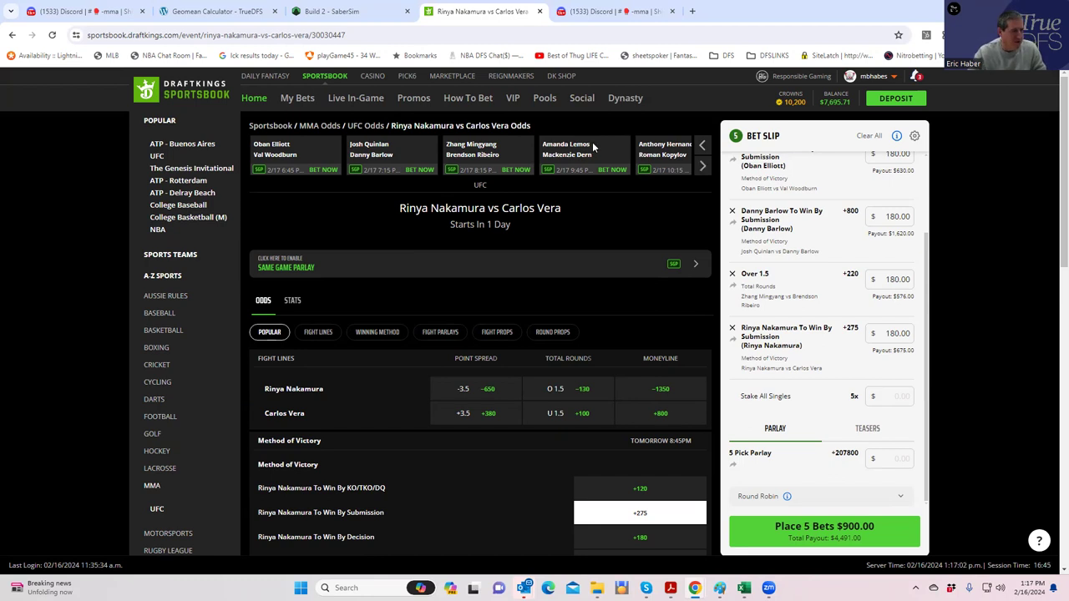
pyautogui.click(567, 157)
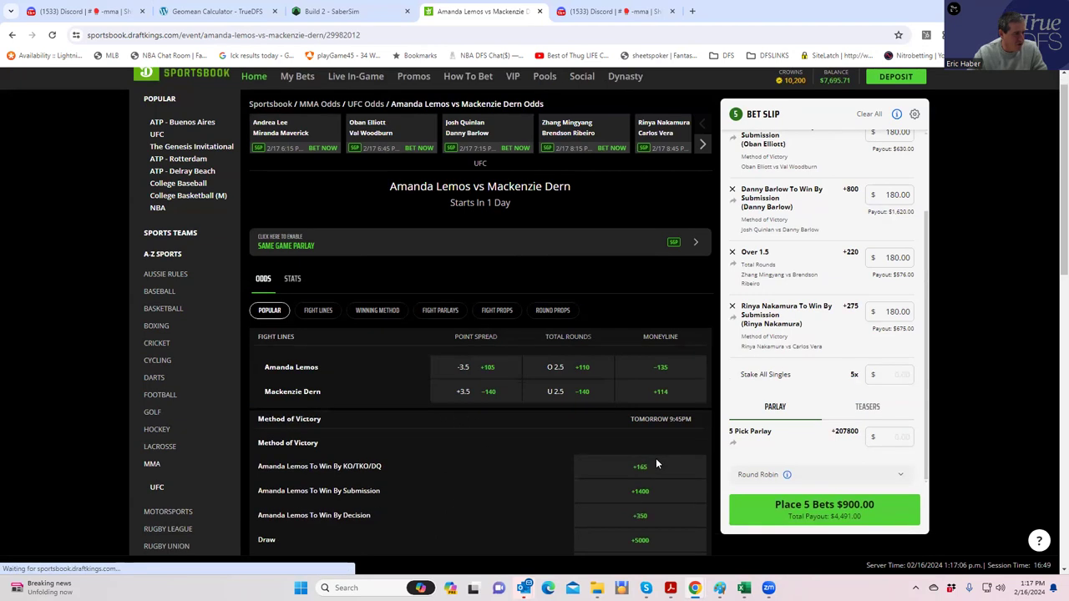
pyautogui.scroll(-2, 656, 458)
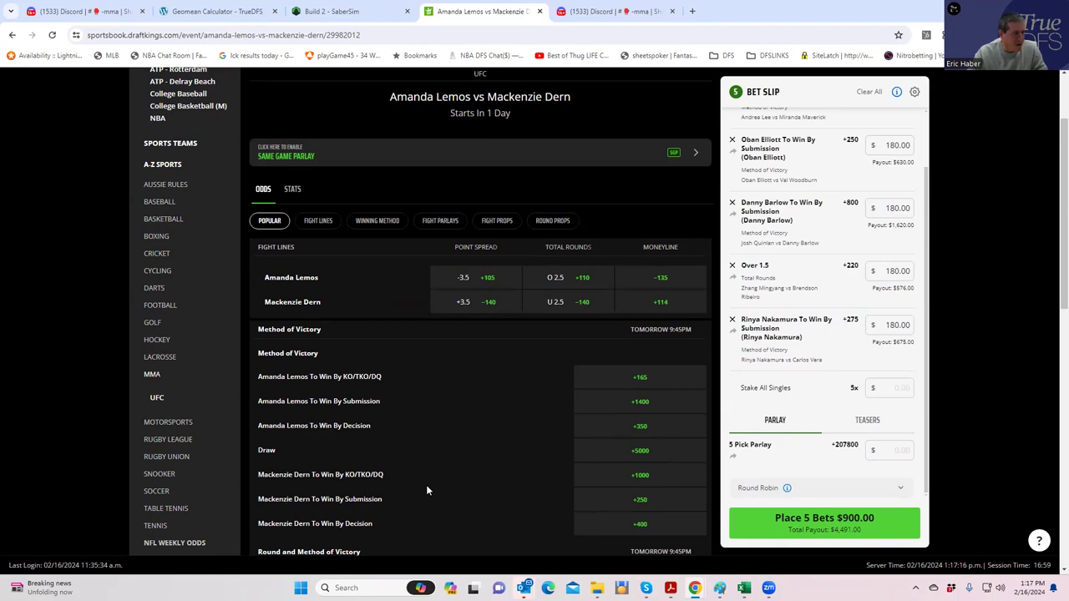
pyautogui.scroll(-2, 605, 460)
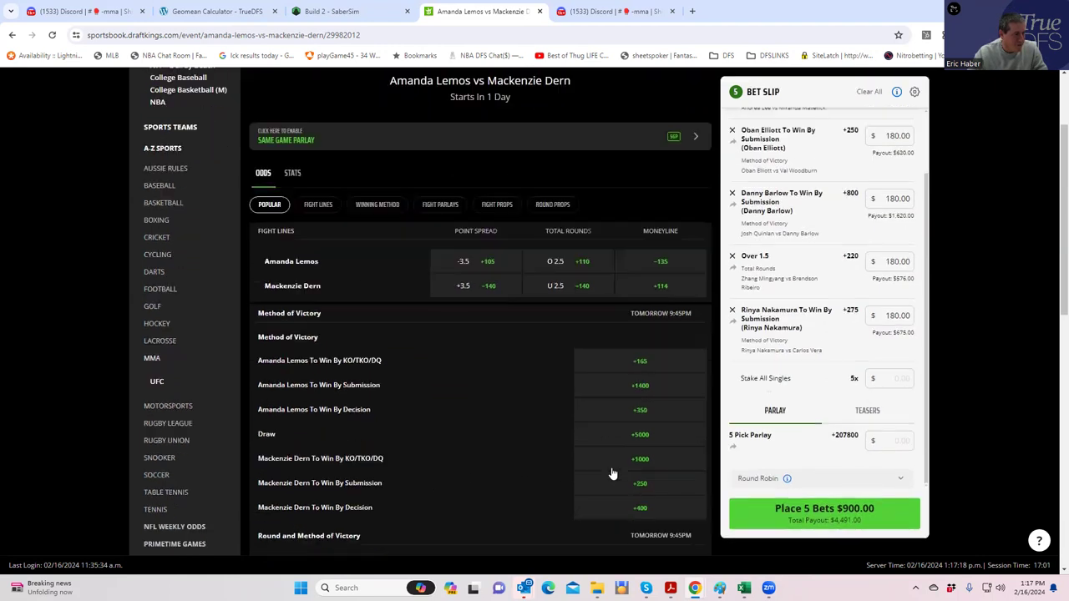
pyautogui.scroll(2, 610, 442)
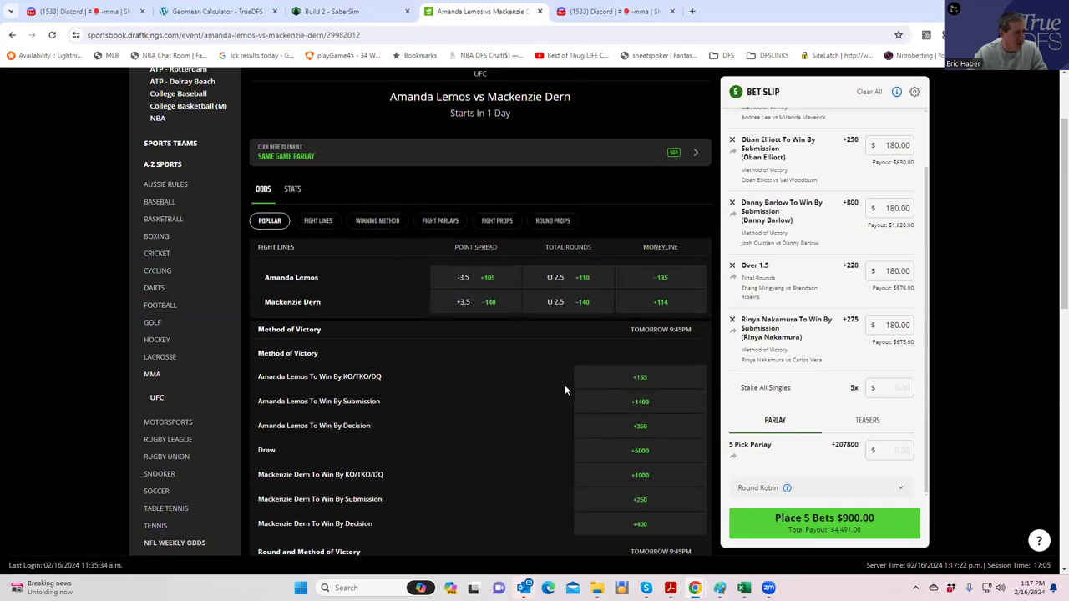
pyautogui.scroll(-2, 565, 390)
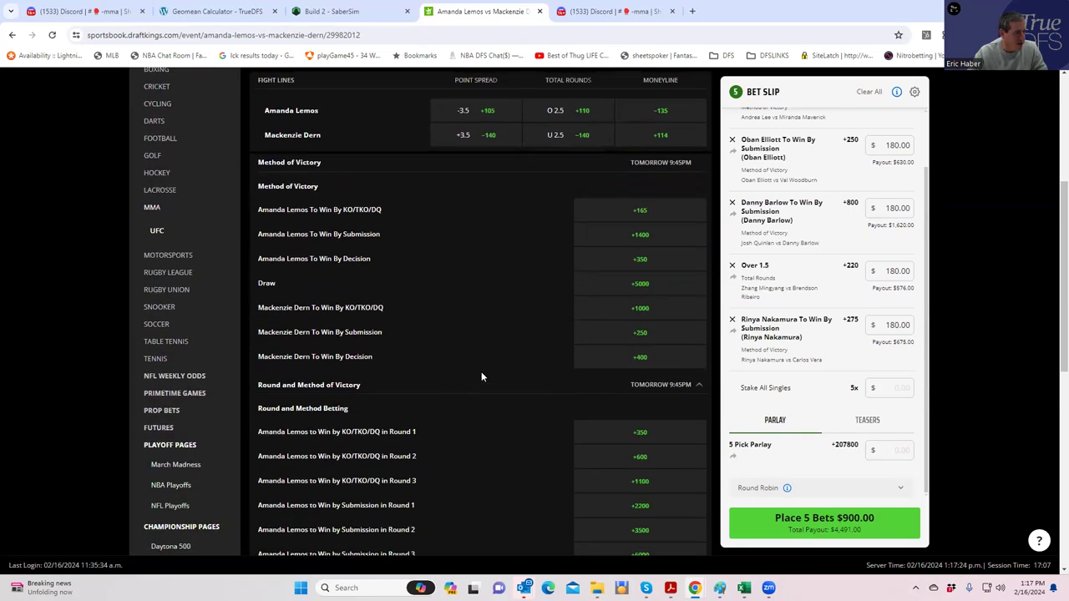
pyautogui.scroll(-2, 509, 369)
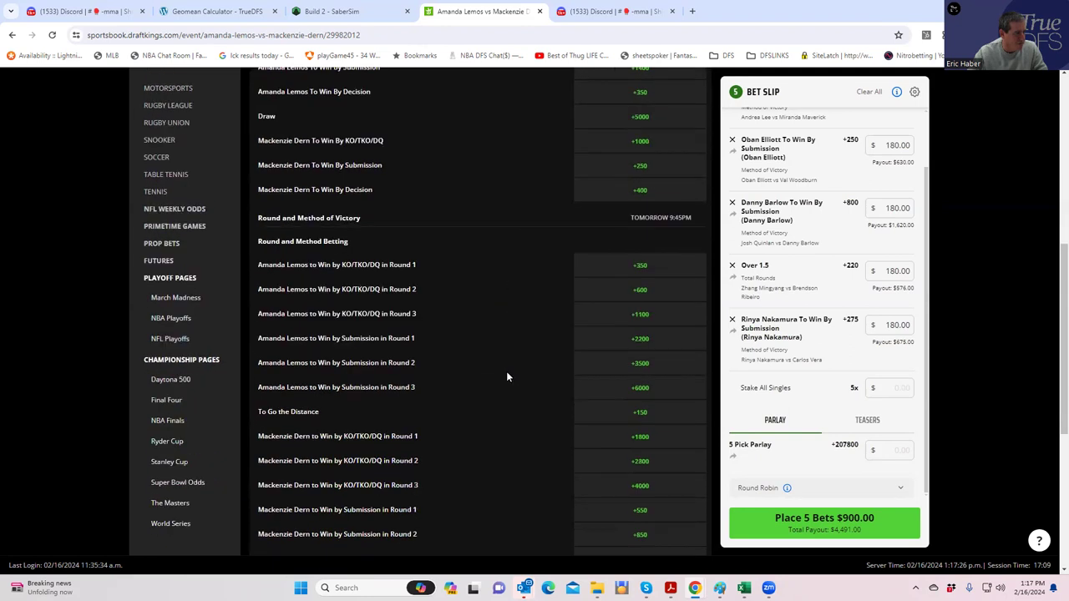
pyautogui.click(639, 416)
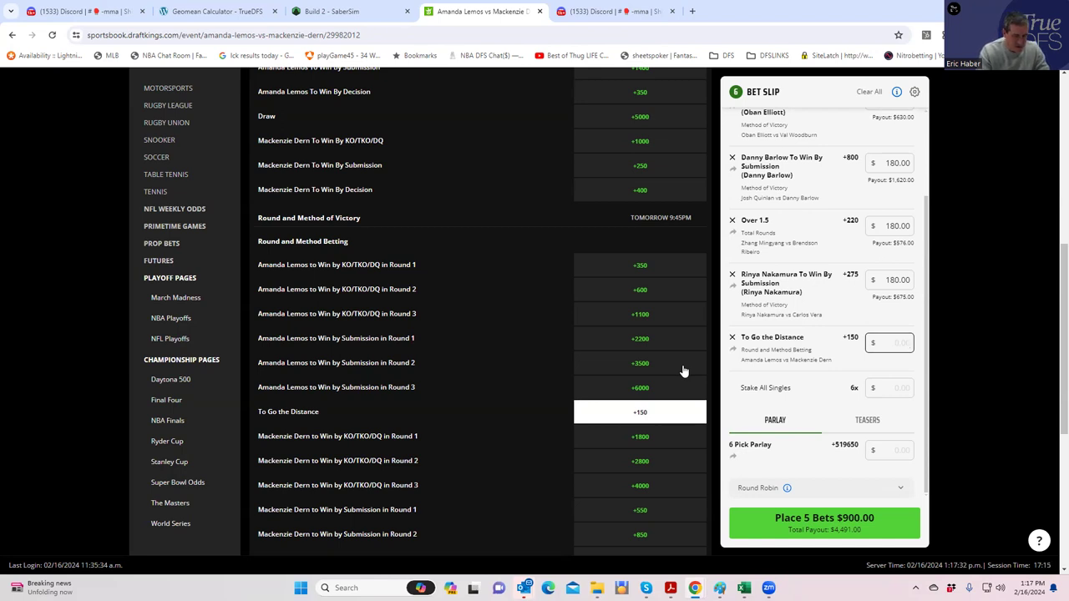
pyautogui.write('180')
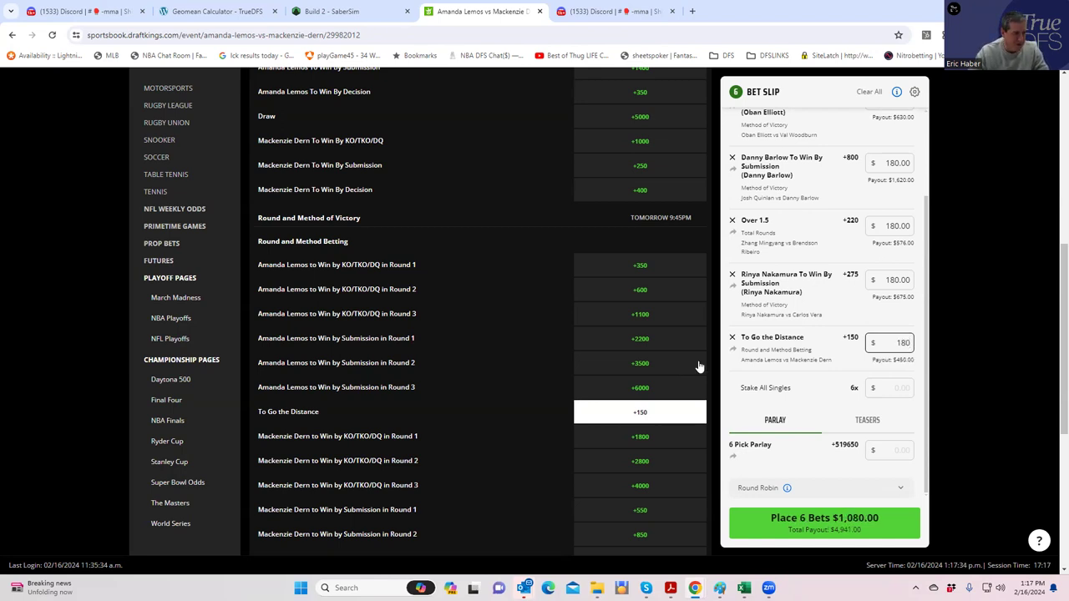
pyautogui.click(818, 383)
# Step: Open the odds page of the Anthony Hernandez vs Roman Kopylov fight
pyautogui.scroll(5, 608, 301)
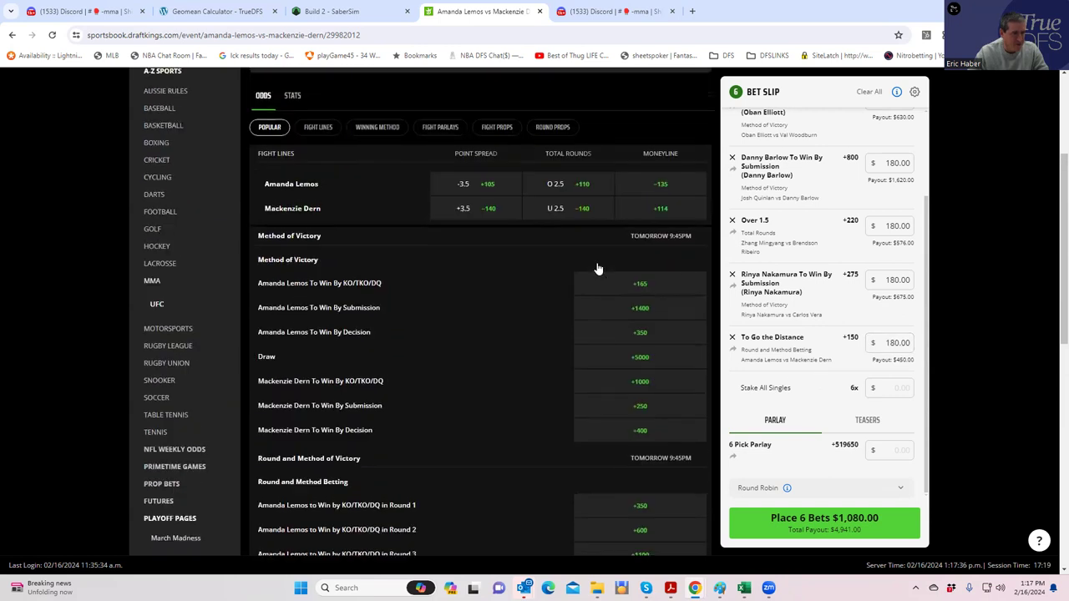
pyautogui.click(700, 168)
pyautogui.click(702, 170)
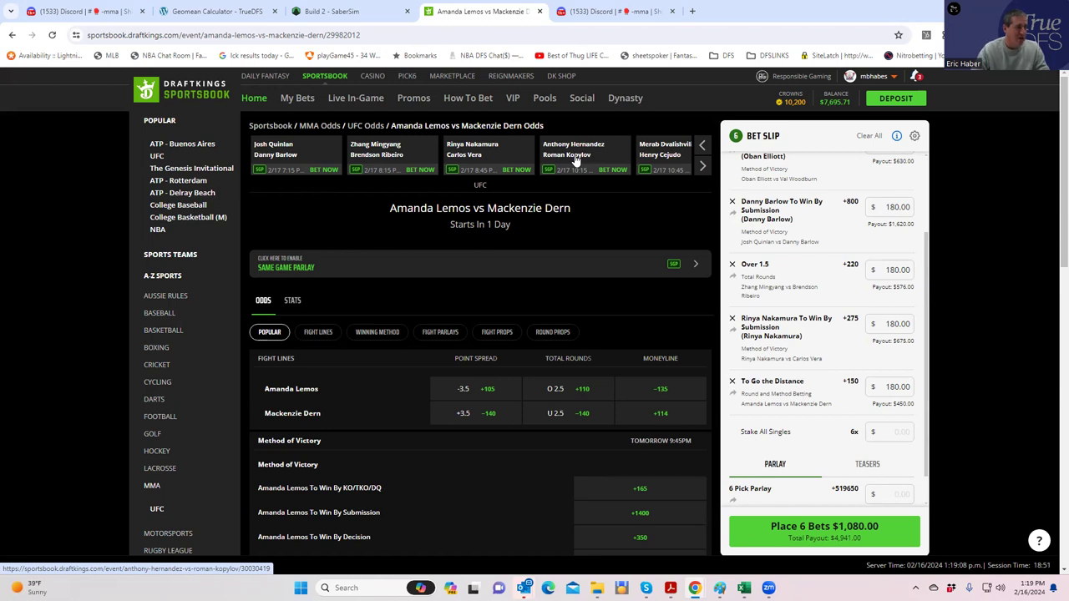
pyautogui.click(575, 160)
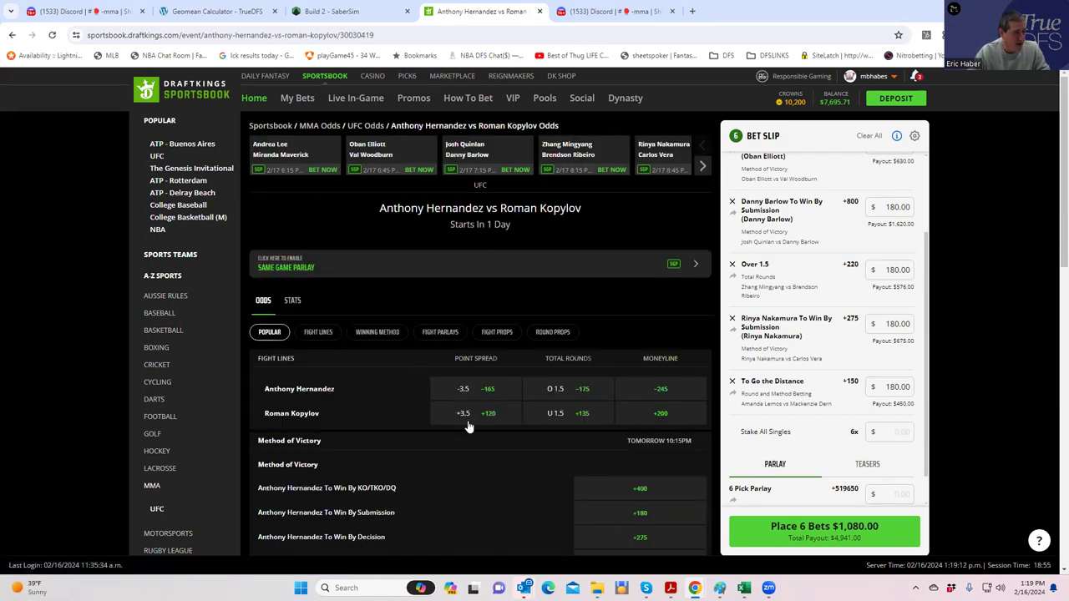
# Step: Try Roman Kopylov to win by decision with a $180 stake and remove that bet from the slip
pyautogui.scroll(-2, 593, 482)
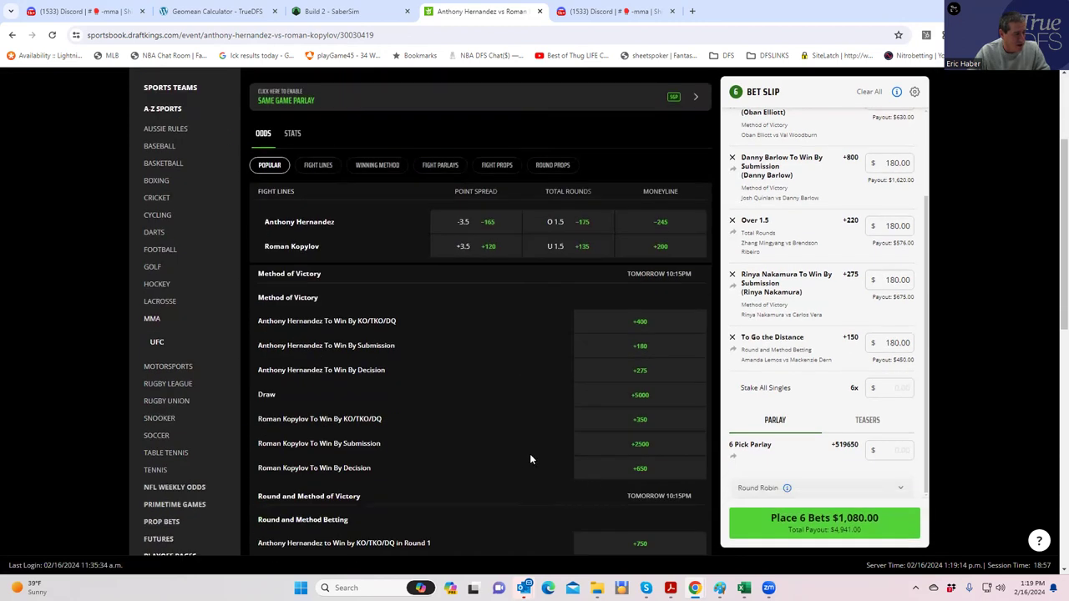
pyautogui.click(643, 470)
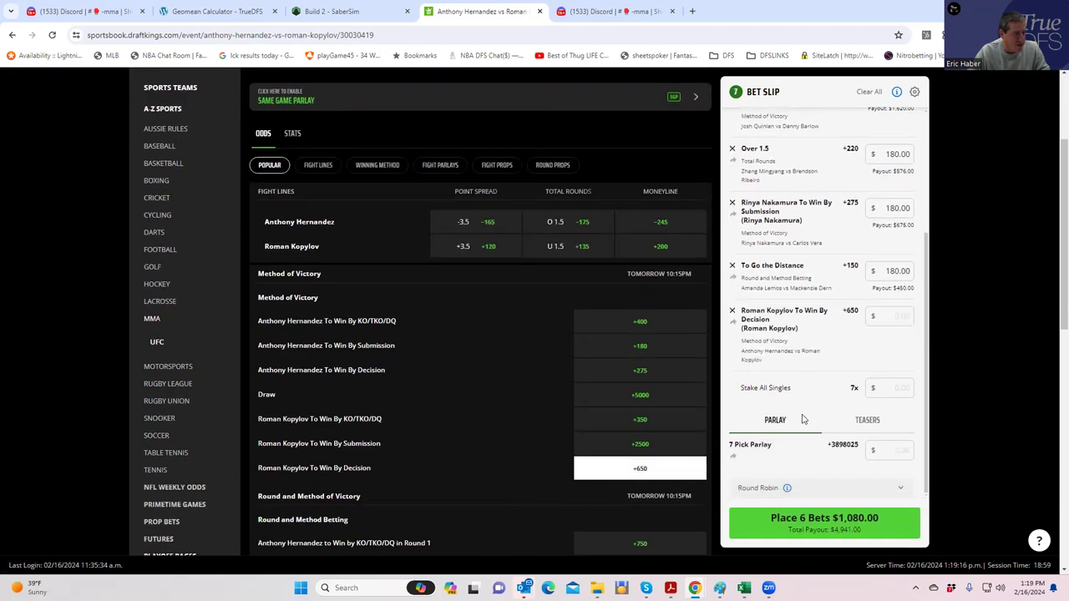
pyautogui.click(889, 315)
pyautogui.write('180')
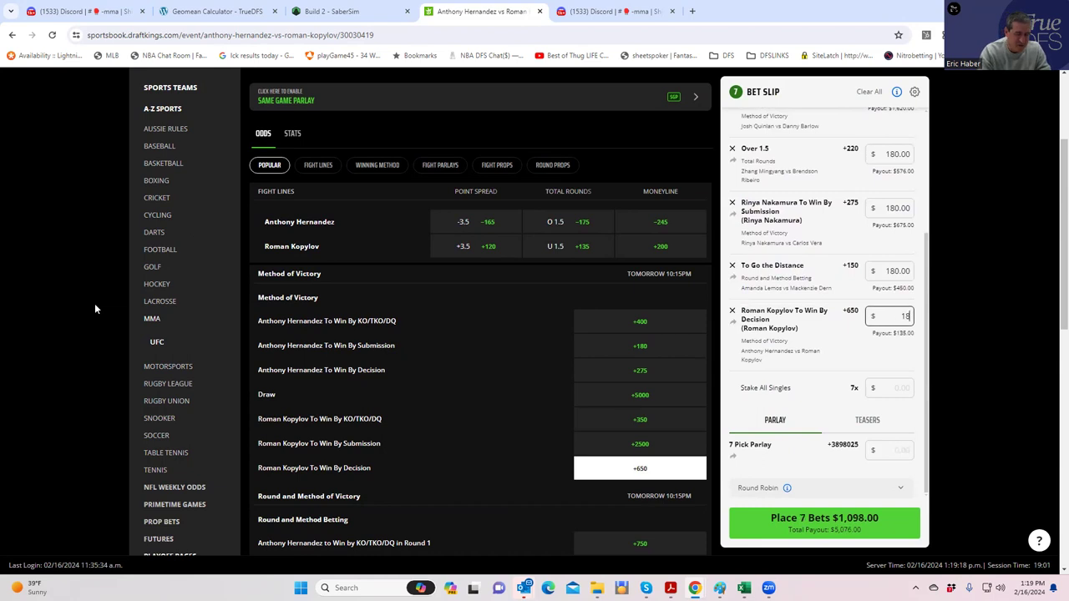
pyautogui.click(821, 357)
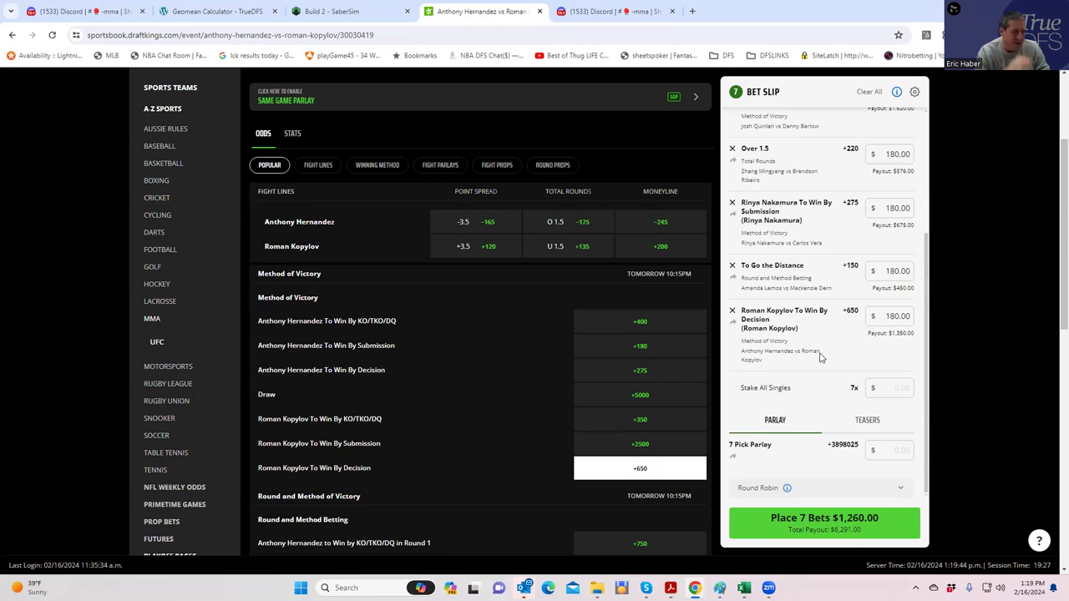
pyautogui.click(732, 314)
# Step: Add Roman Kopylov's moneyline to the bet slip with a $180 stake
pyautogui.scroll(1, 485, 343)
pyautogui.scroll(-2, 485, 345)
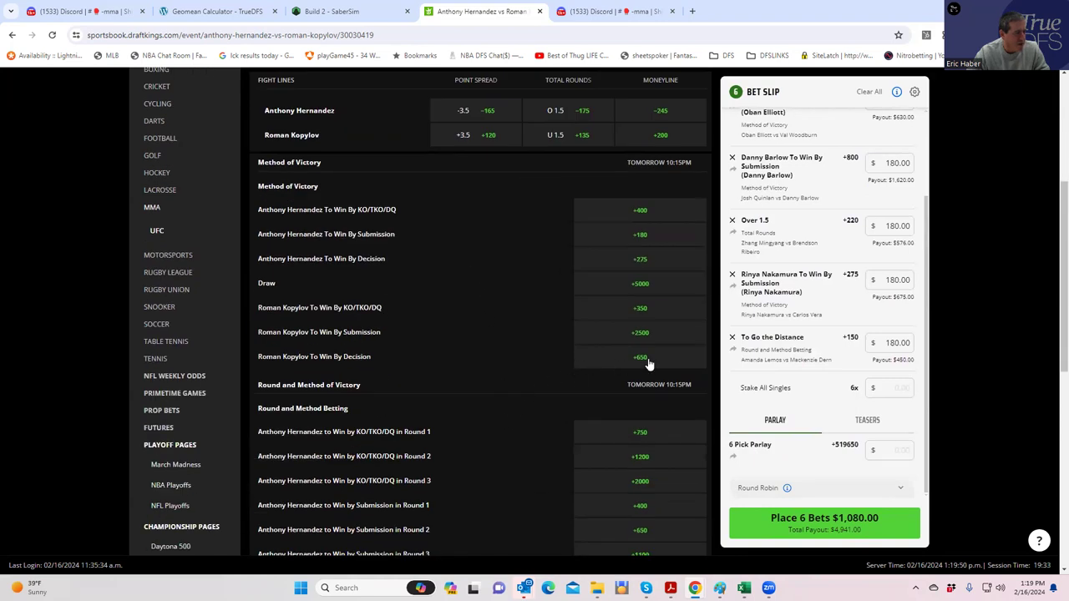
pyautogui.scroll(2, 588, 293)
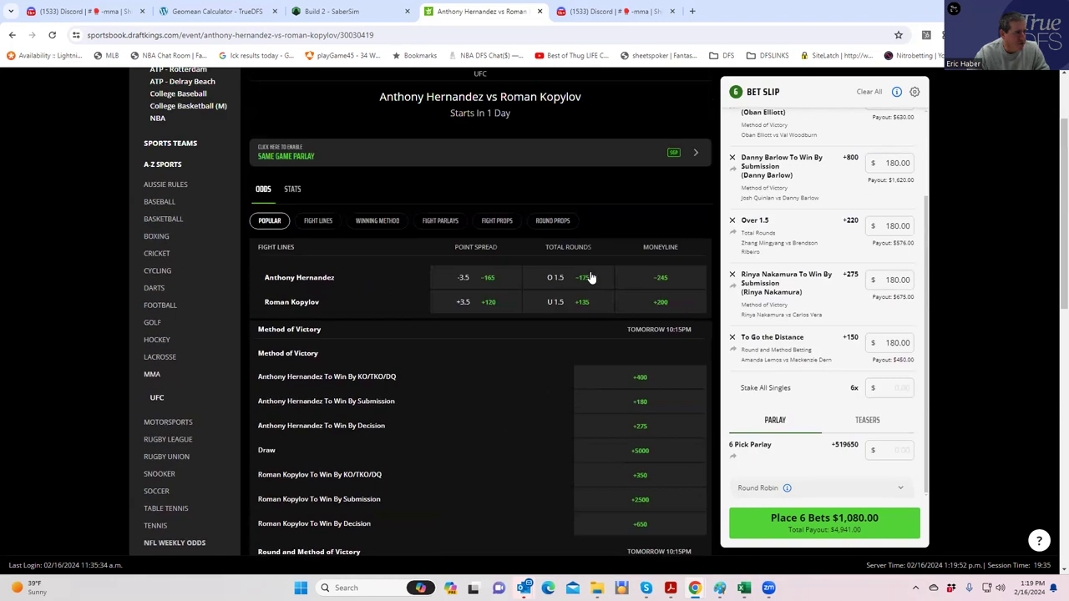
pyautogui.click(662, 304)
pyautogui.click(884, 334)
pyautogui.write('180')
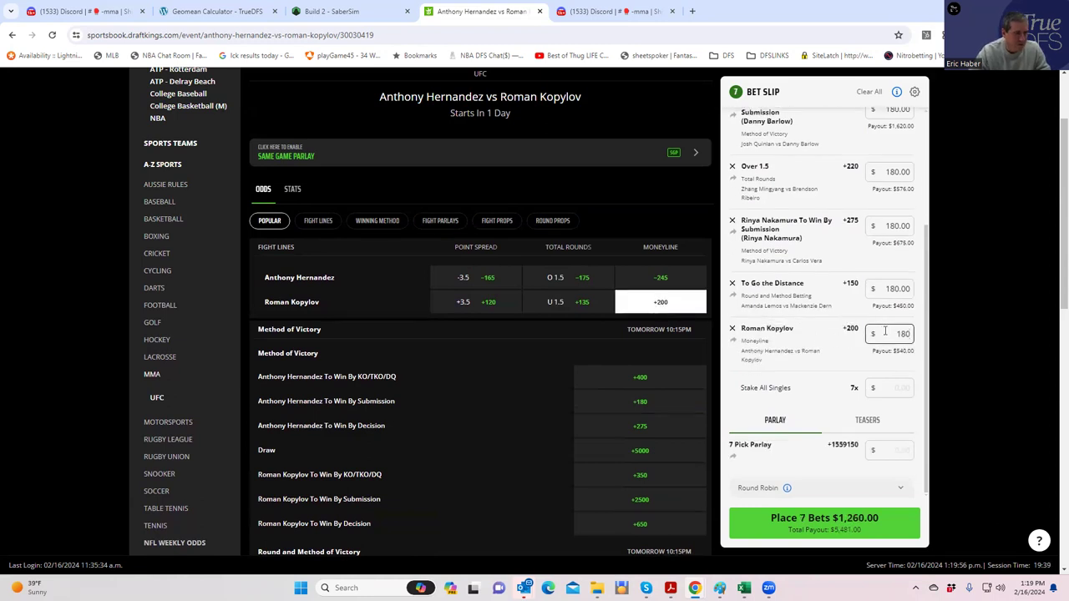
# Step: Open the odds page of the Merab Dvalishvili vs Henry Cejudo fight
pyautogui.scroll(2, 582, 273)
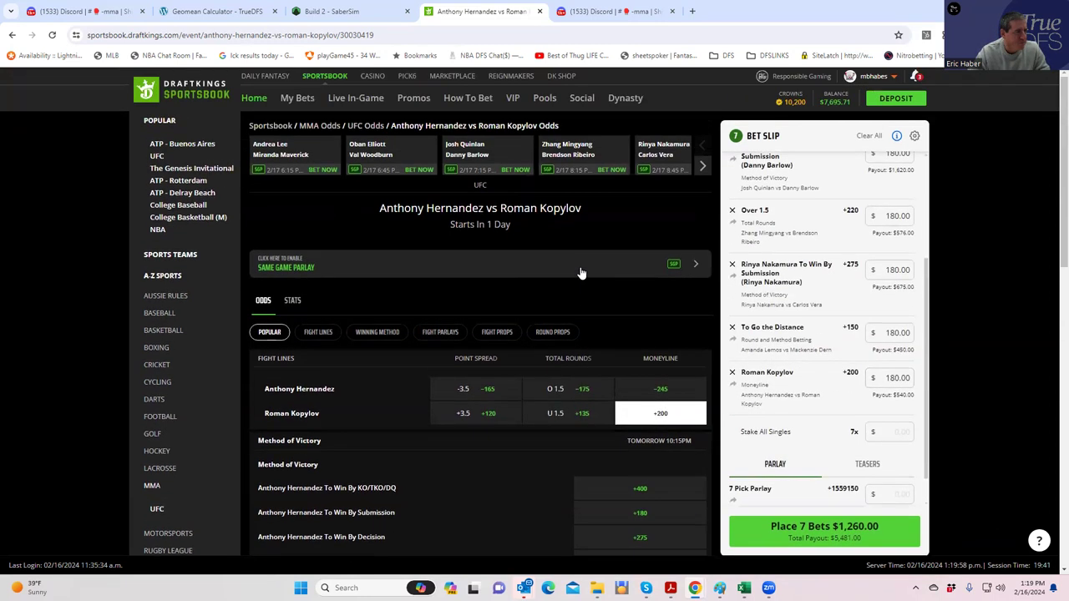
pyautogui.click(702, 168)
pyautogui.click(703, 168)
pyautogui.click(702, 168)
pyautogui.click(702, 168)
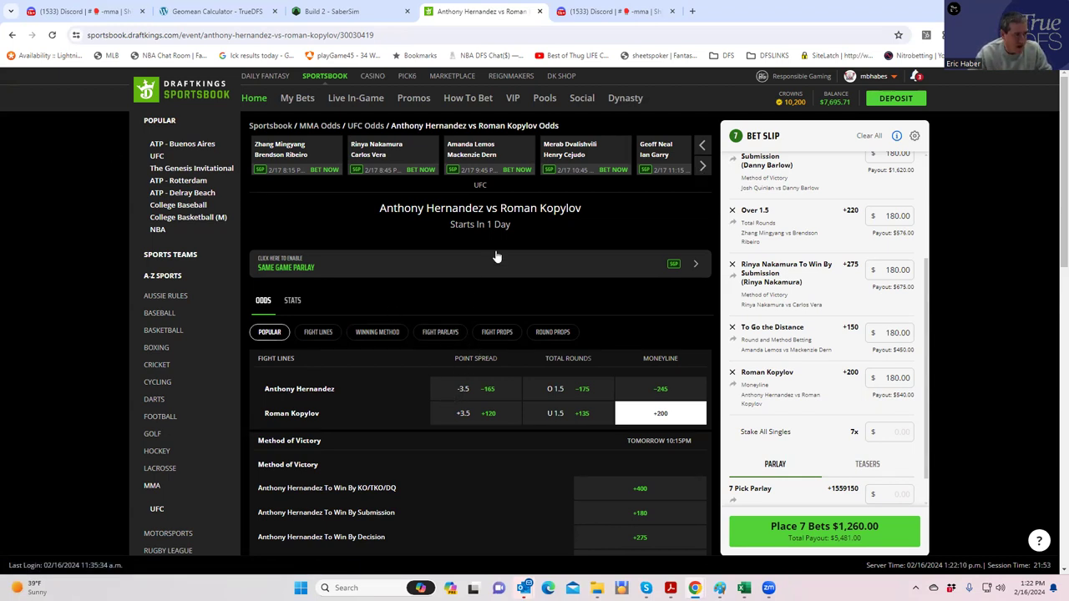
pyautogui.click(571, 146)
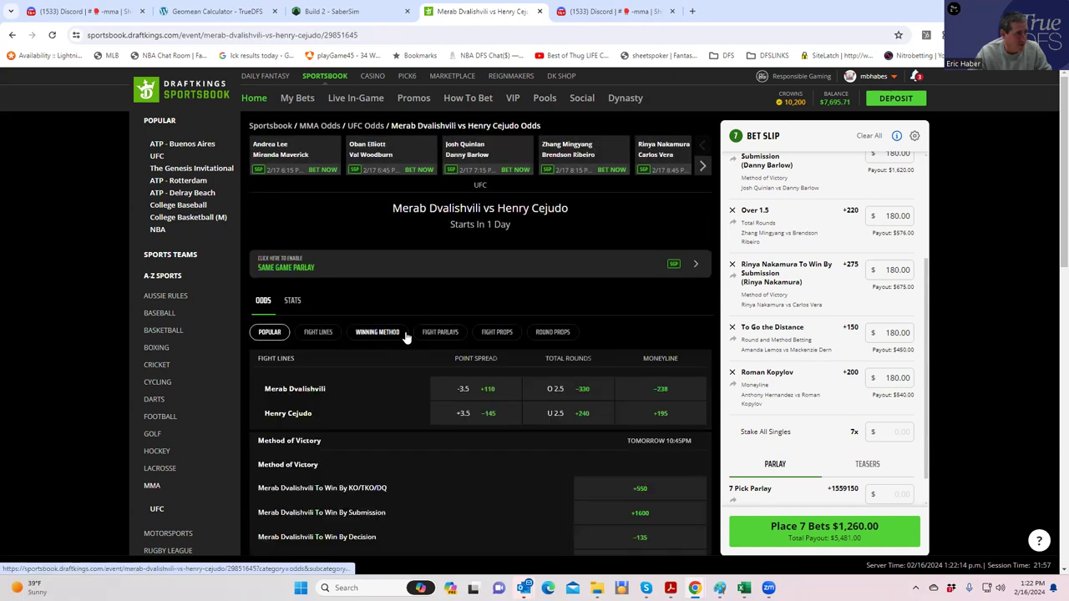
# Step: Add Merab Dvalishvili to win by KO/TKO/DQ to the bet slip with a $180 stake
pyautogui.scroll(-2, 376, 406)
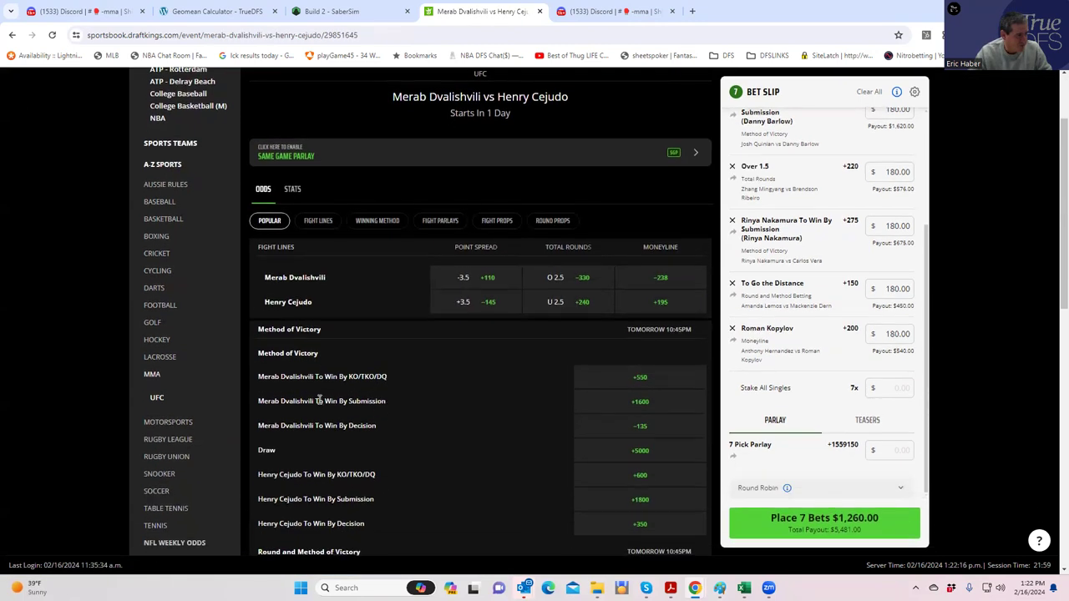
pyautogui.click(634, 381)
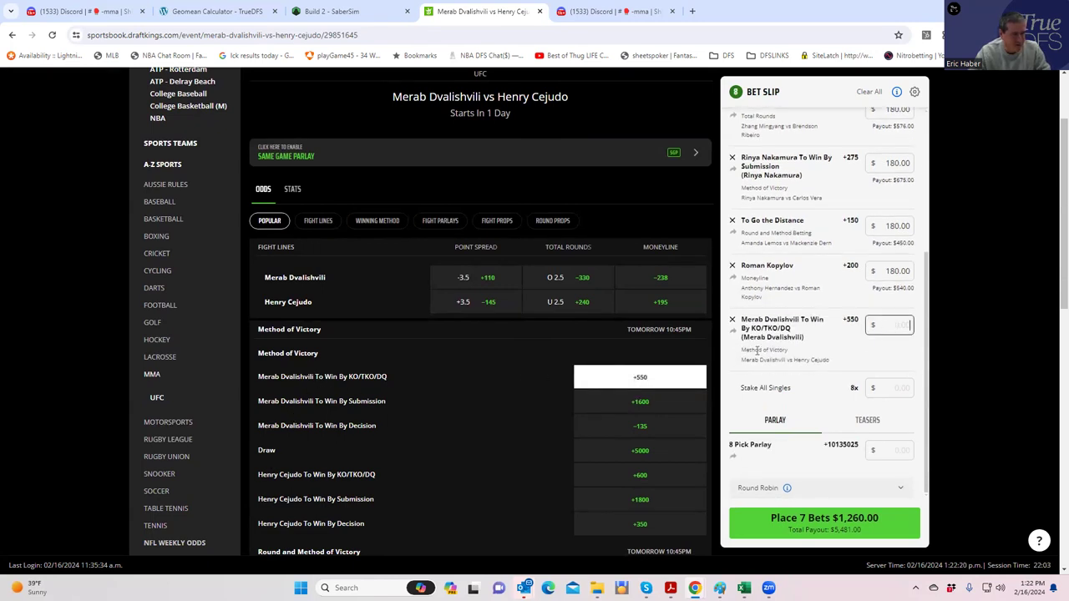
pyautogui.write('180')
pyautogui.click(796, 376)
# Step: Open the odds page of the Geoff Neal vs Ian Garry fight
pyautogui.scroll(2, 625, 350)
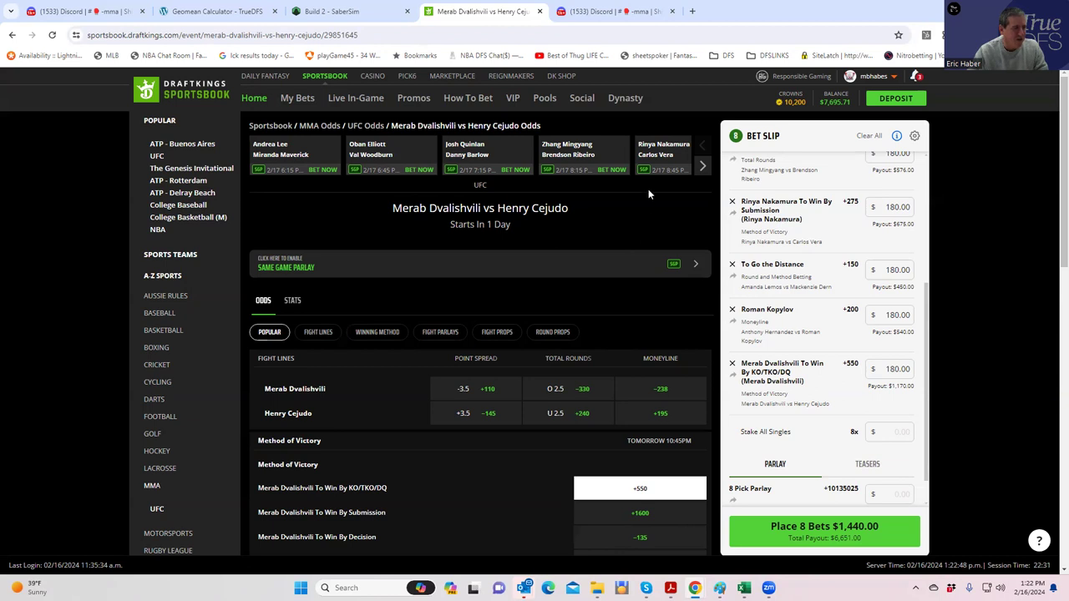
pyautogui.click(700, 167)
pyautogui.click(701, 168)
pyautogui.click(701, 167)
pyautogui.click(701, 167)
pyautogui.click(701, 167)
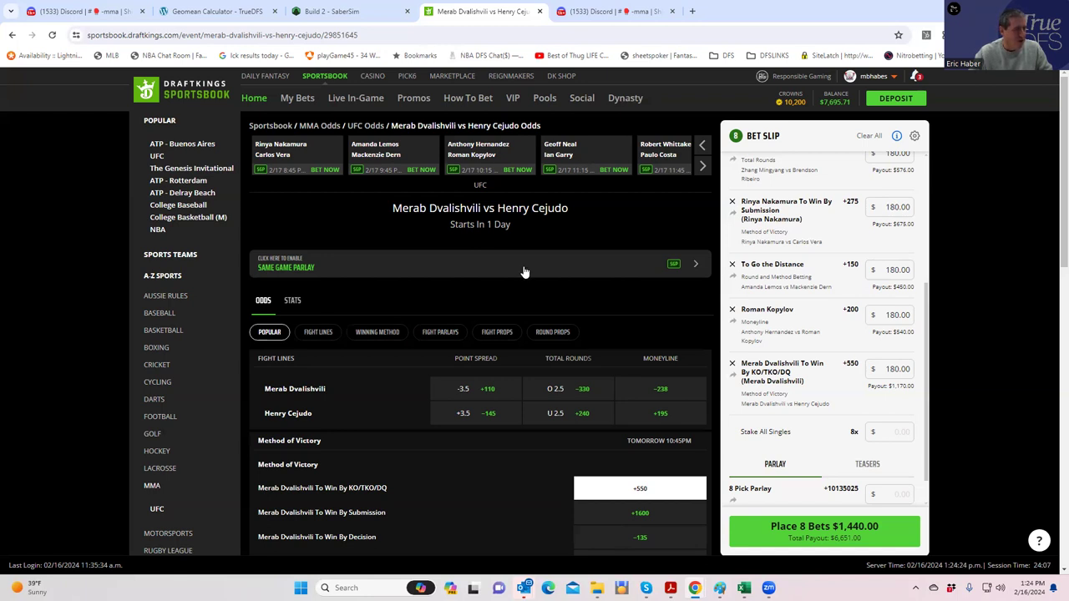
pyautogui.click(564, 156)
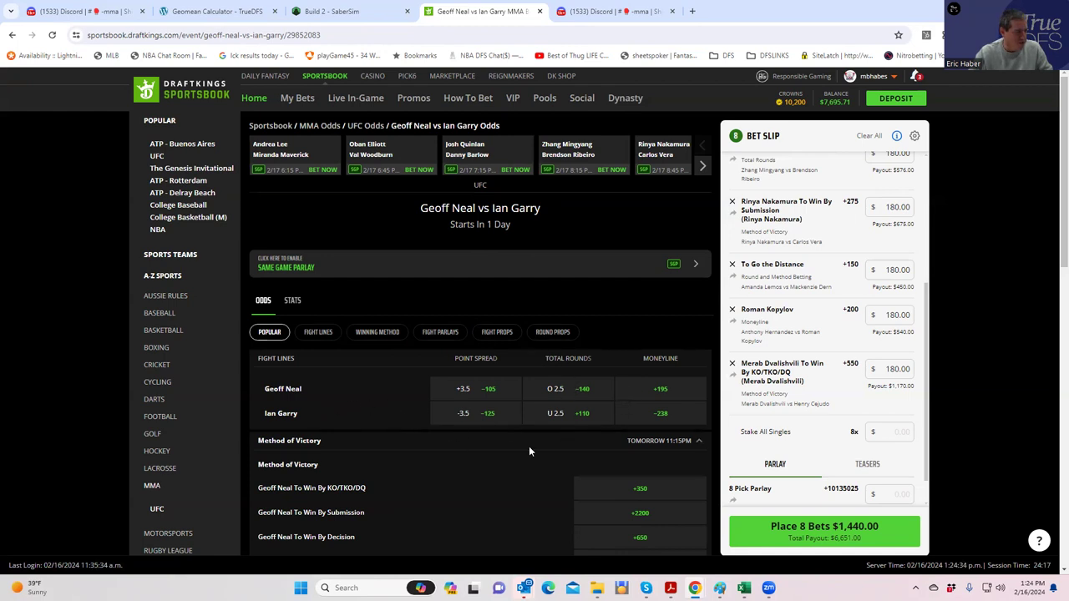
# Step: Add Ian Garry to win by KO/TKO/DQ or Submission to the bet slip with a $180 stake
pyautogui.scroll(-3, 529, 449)
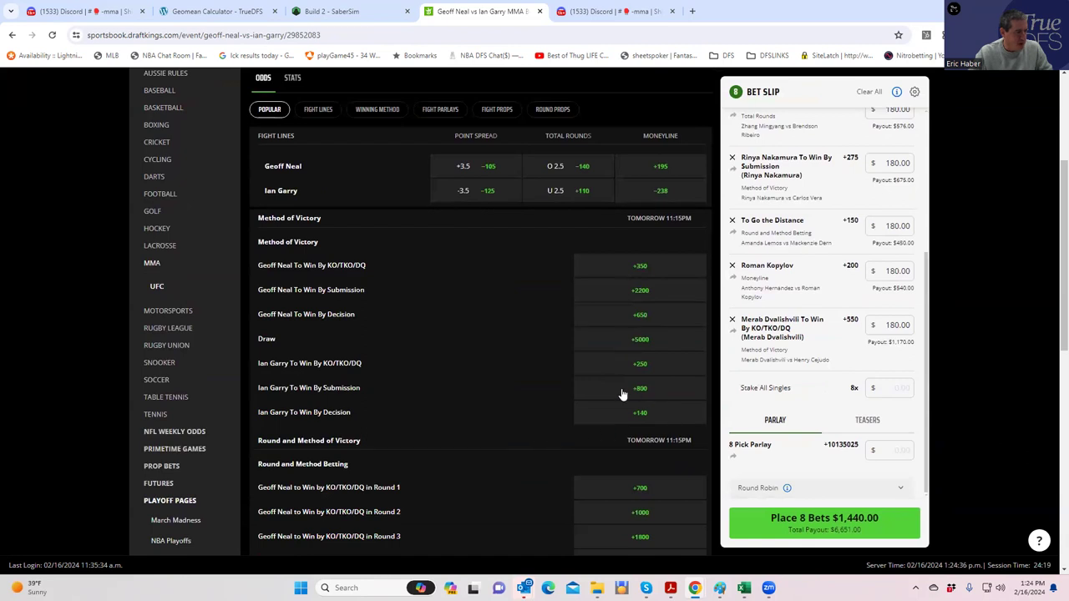
pyautogui.scroll(2, 598, 426)
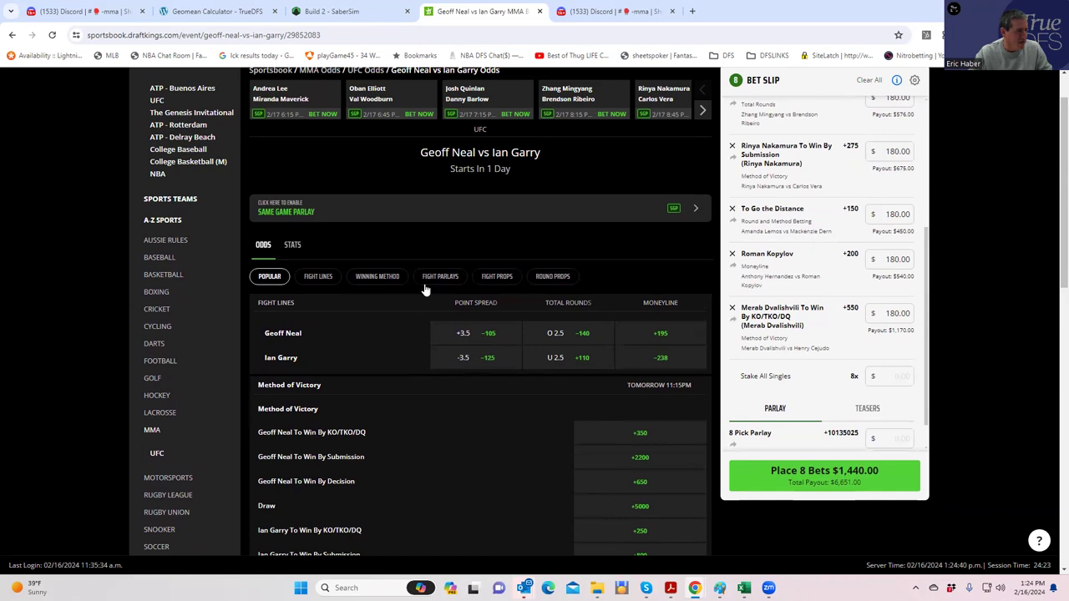
pyautogui.click(380, 276)
pyautogui.scroll(-2, 462, 423)
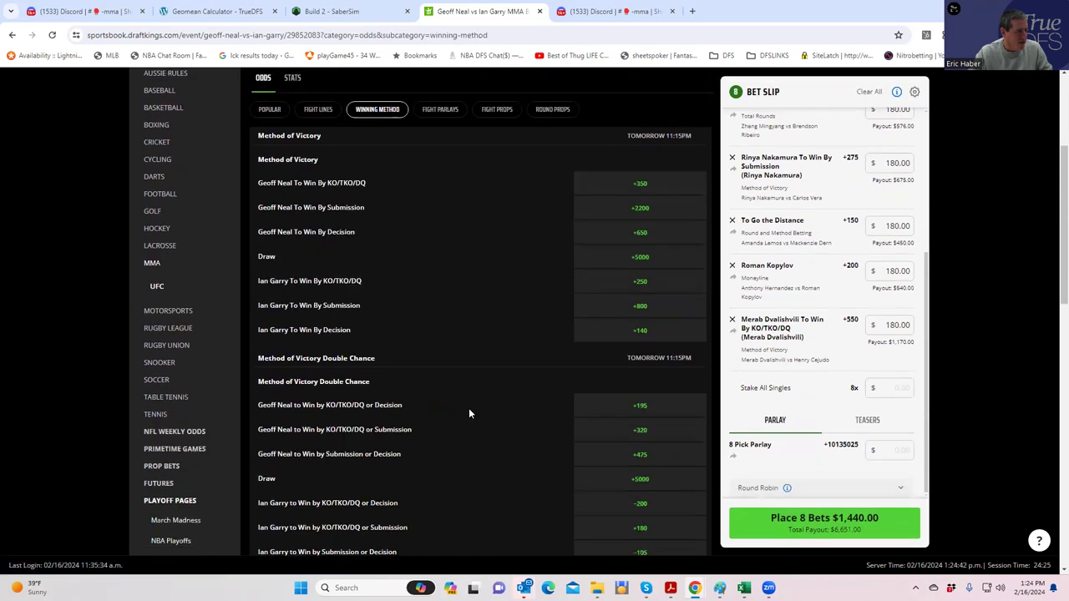
pyautogui.scroll(-1, 588, 368)
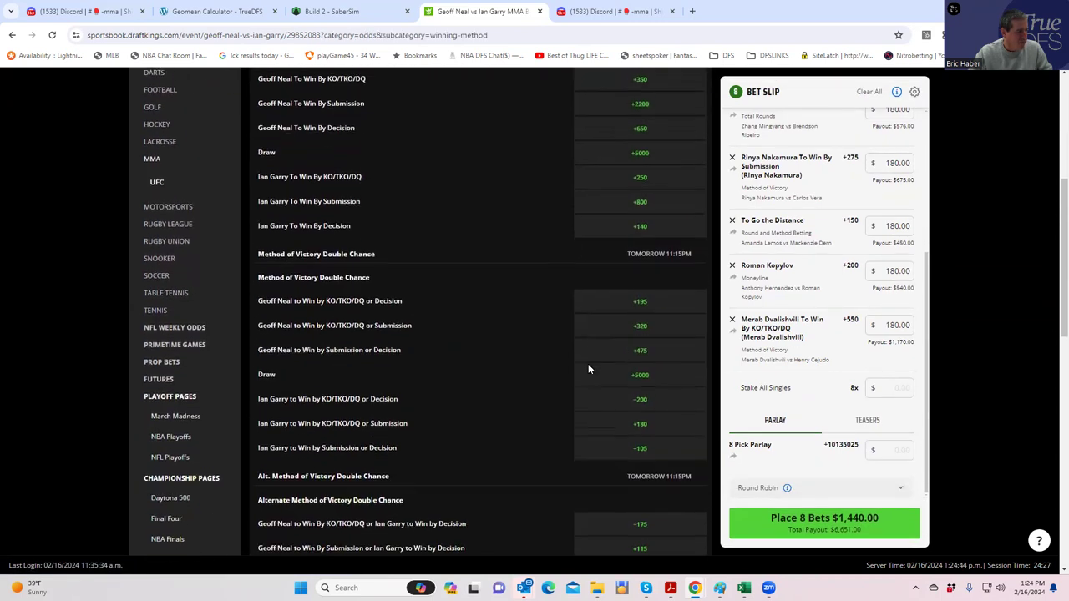
pyautogui.click(636, 418)
pyautogui.click(902, 318)
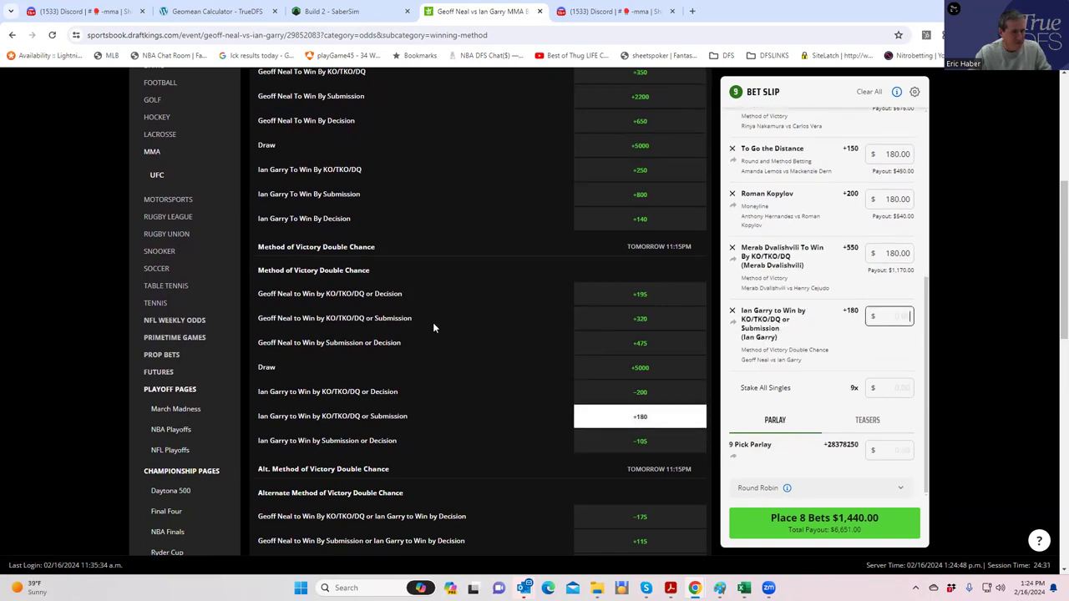
pyautogui.write('180')
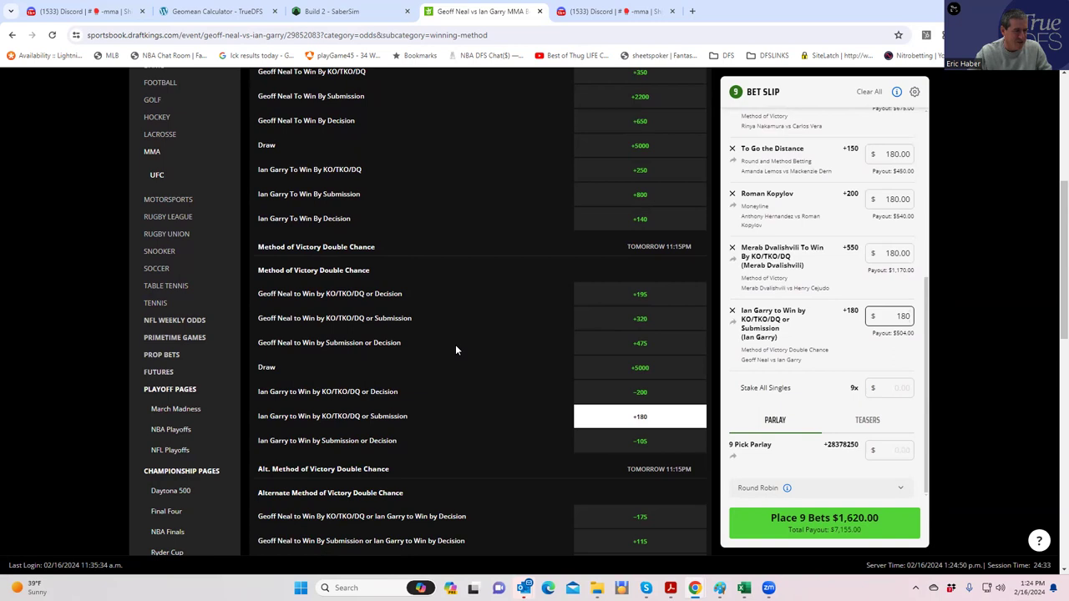
pyautogui.click(825, 349)
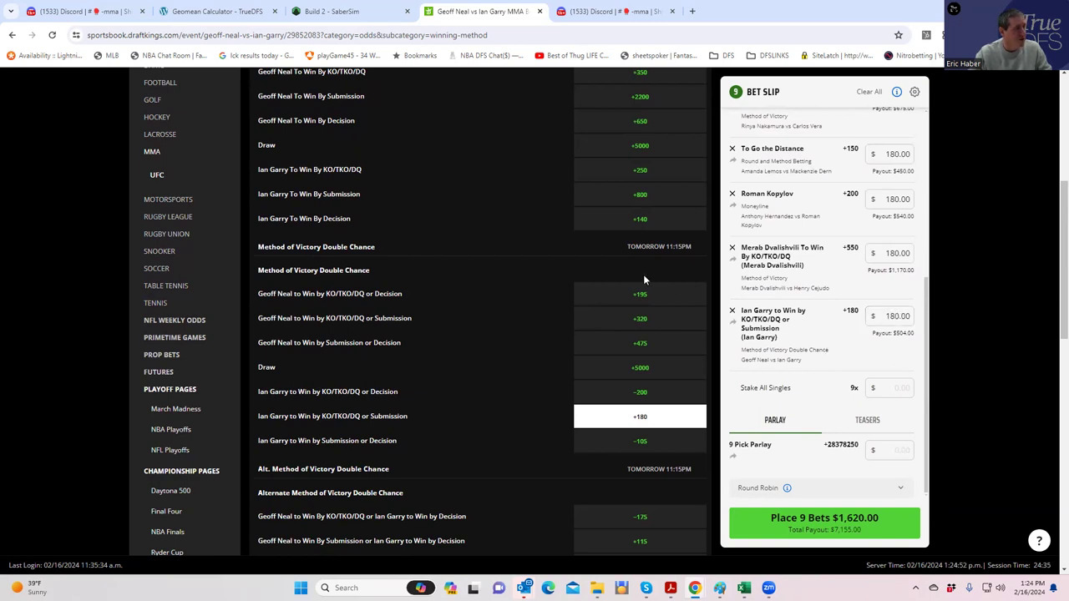
# Step: Dismiss the time reminder and open the odds page of the Robert Whittaker vs Paulo Costa fight
pyautogui.scroll(4, 643, 274)
pyautogui.click(702, 170)
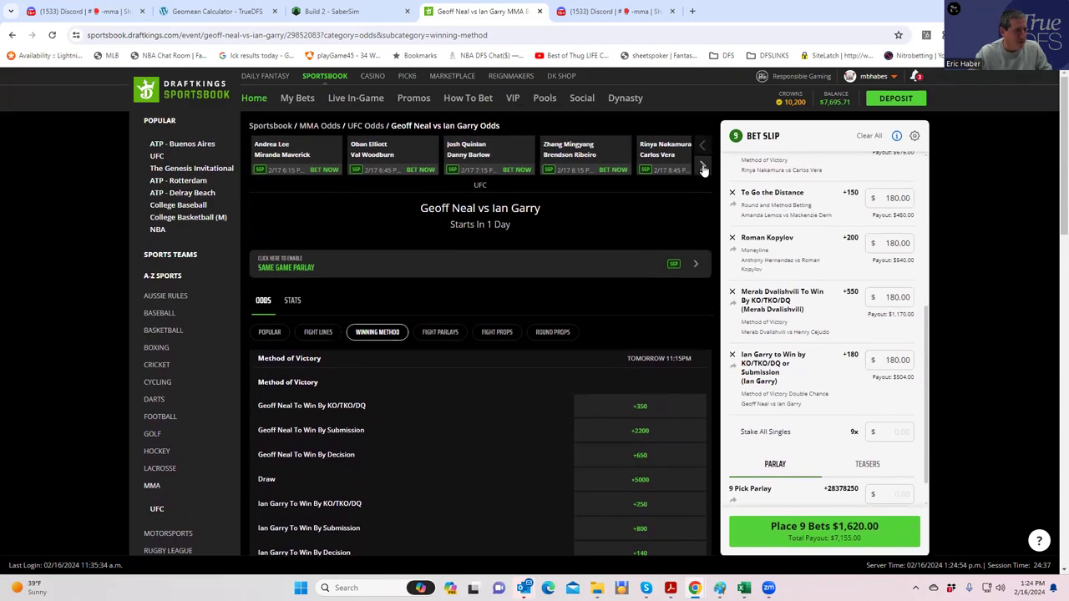
pyautogui.click(702, 169)
pyautogui.click(703, 169)
pyautogui.click(703, 169)
pyautogui.click(703, 169)
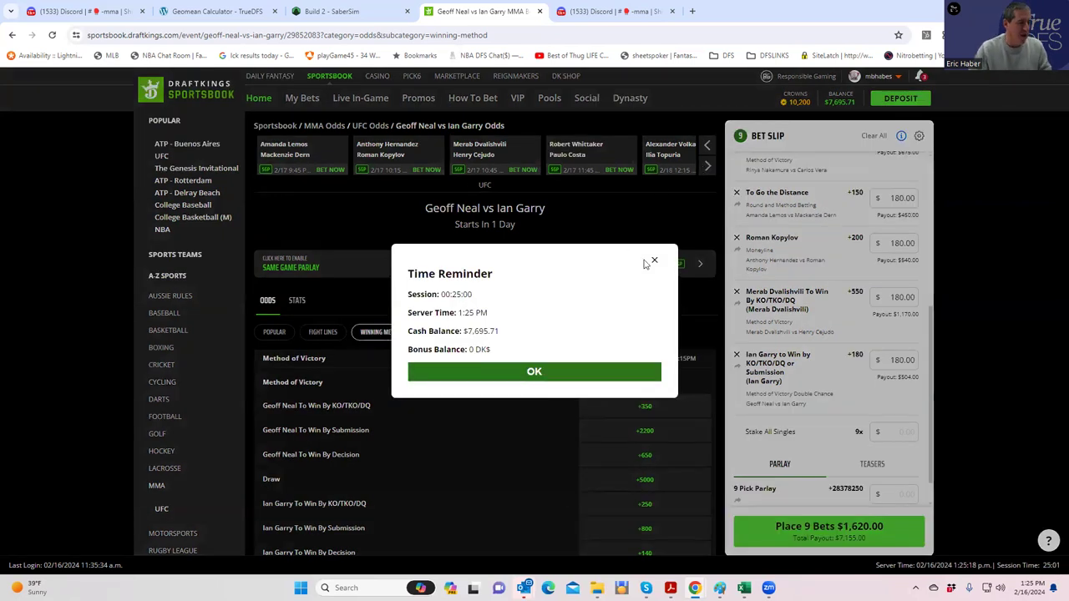
pyautogui.click(654, 260)
pyautogui.click(643, 264)
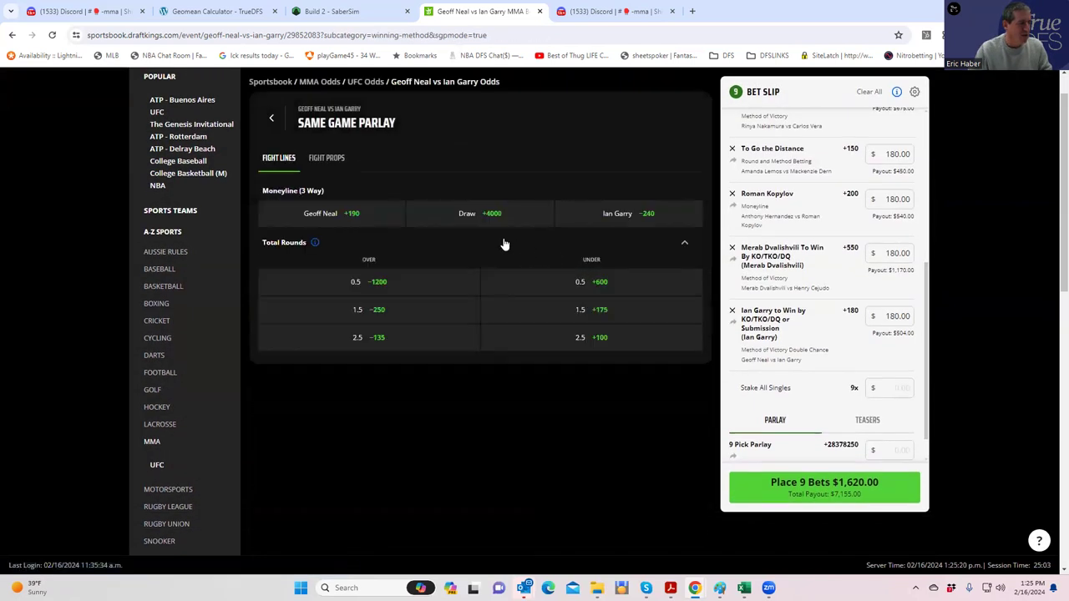
pyautogui.click(271, 118)
pyautogui.click(708, 123)
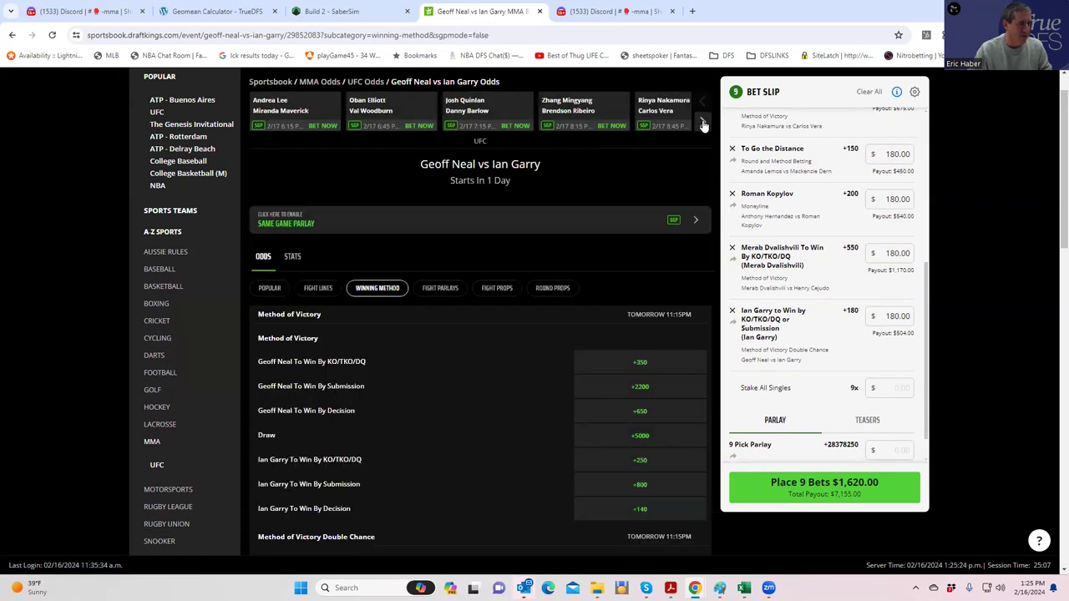
pyautogui.click(705, 124)
pyautogui.click(704, 125)
pyautogui.click(704, 124)
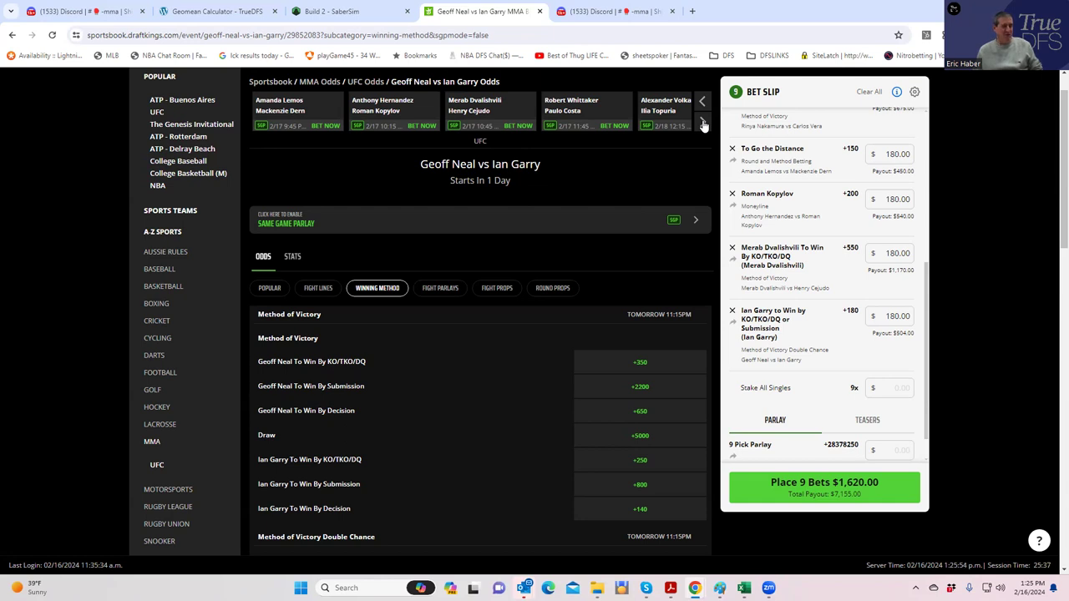
pyautogui.click(569, 104)
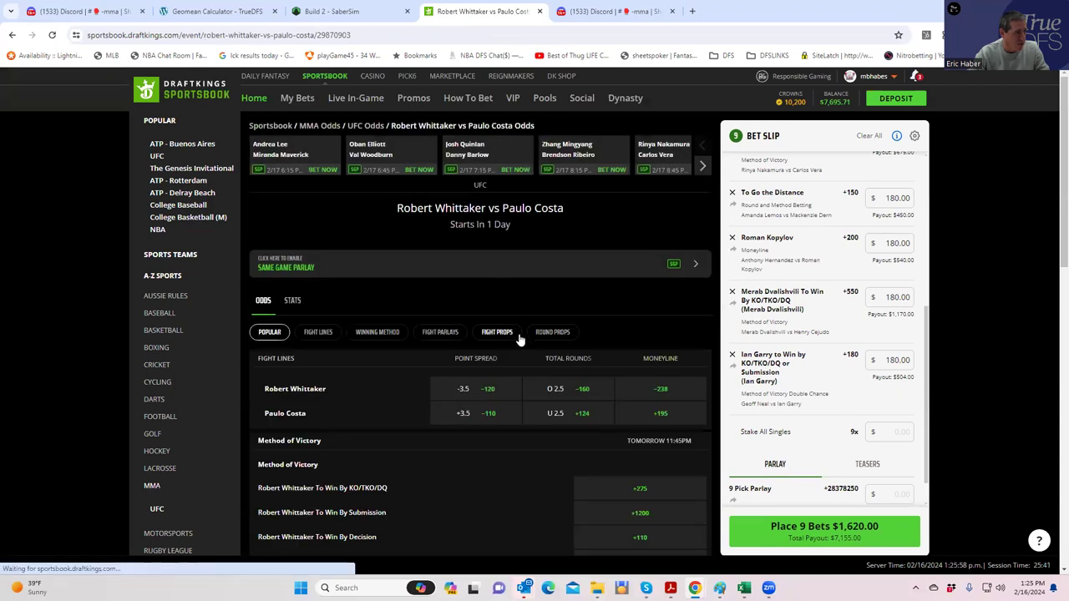
# Step: Examine the method-of-victory and round betting odds of the Whittaker vs Costa fight
pyautogui.scroll(-5, 519, 340)
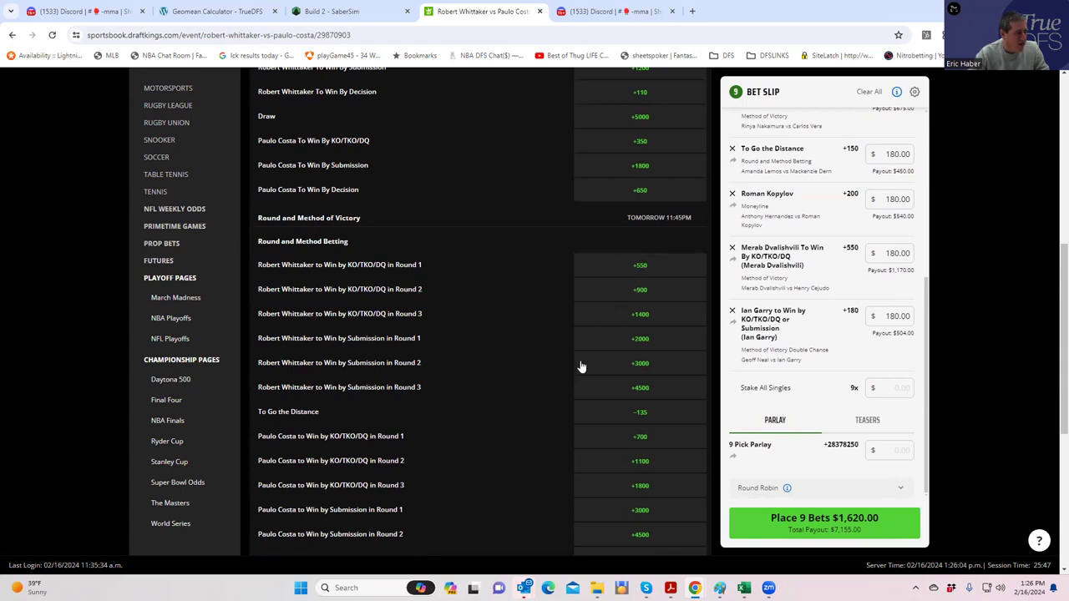
pyautogui.scroll(-2, 621, 368)
pyautogui.scroll(2, 618, 360)
pyautogui.scroll(2, 614, 351)
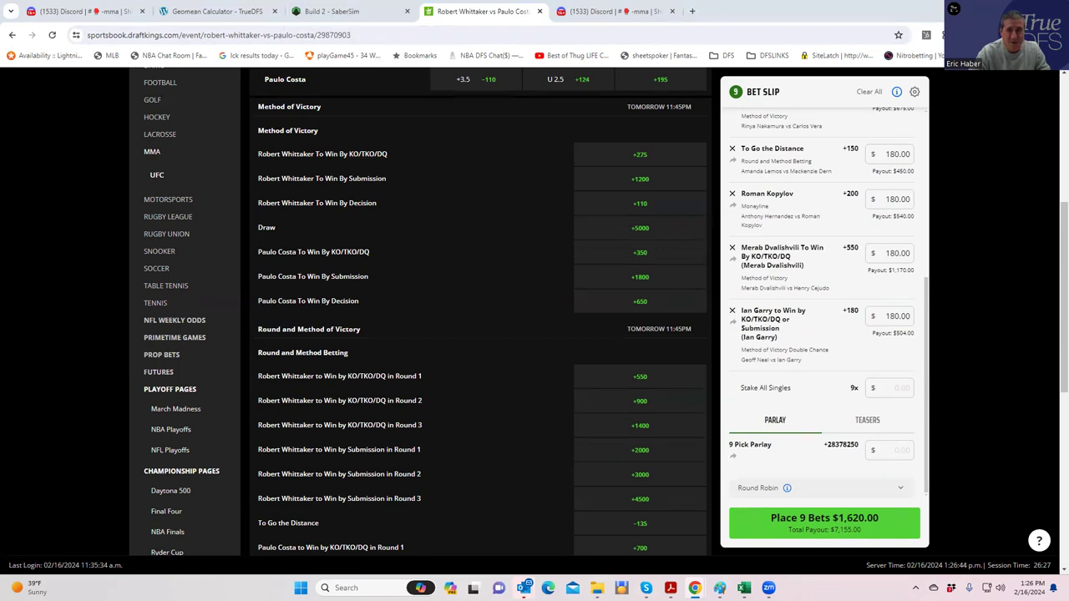
# Step: Switch to the FightOdds site and open Robert Whittaker's fighter page from the UFC 298 odds table
pyautogui.hotkey('alt', 'Tab')
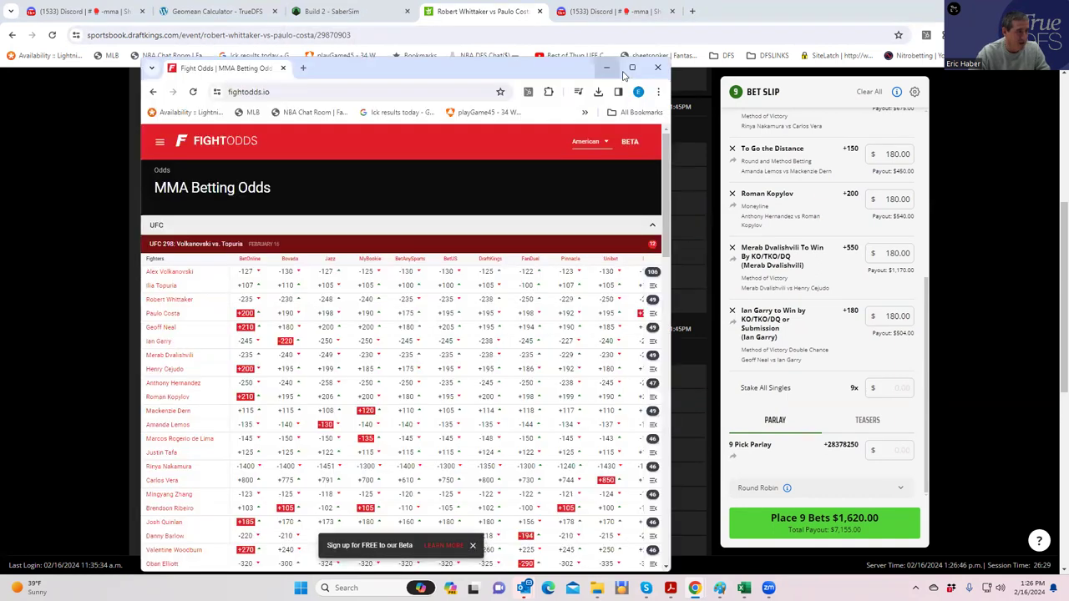
pyautogui.click(633, 68)
pyautogui.scroll(-2, 458, 380)
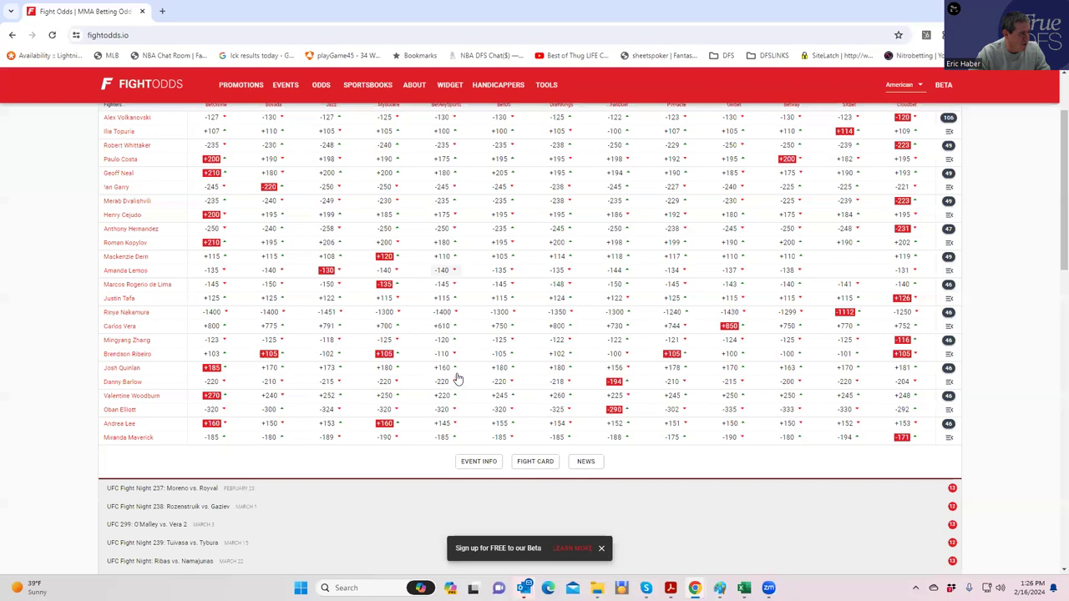
pyautogui.scroll(2, 455, 347)
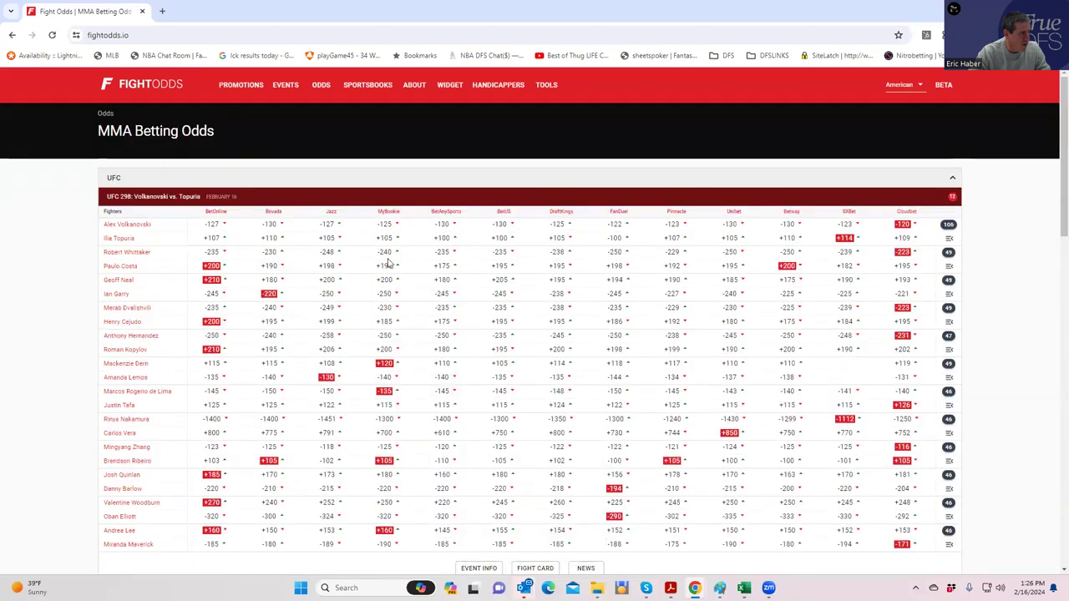
pyautogui.click(134, 251)
# Step: Examine Robert Whittaker's win and loss record and his fight history, then close the FightOdds page
pyautogui.scroll(-2, 380, 350)
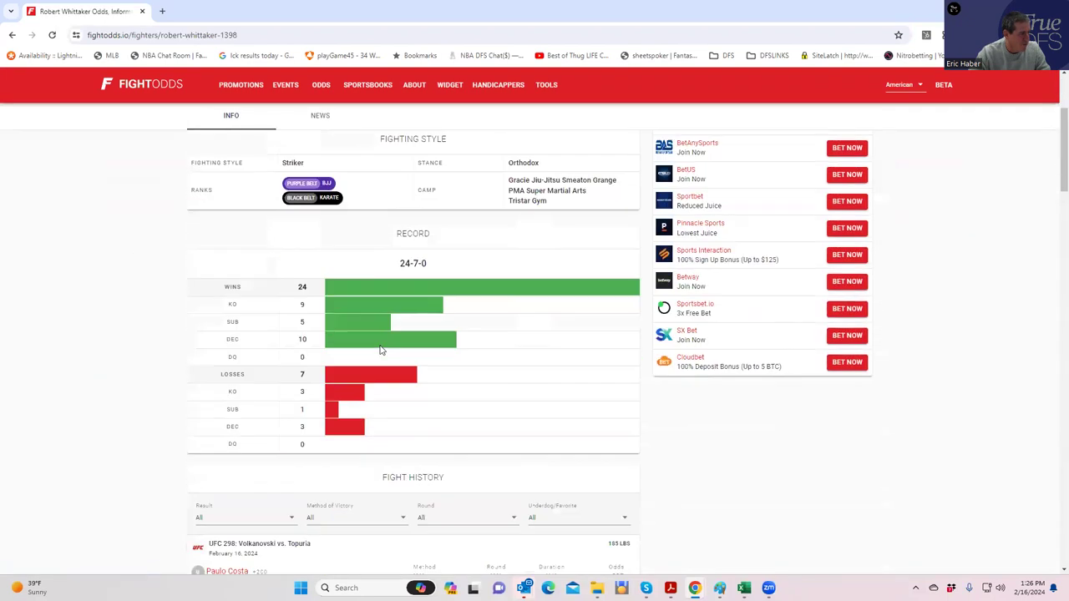
pyautogui.scroll(-3, 380, 350)
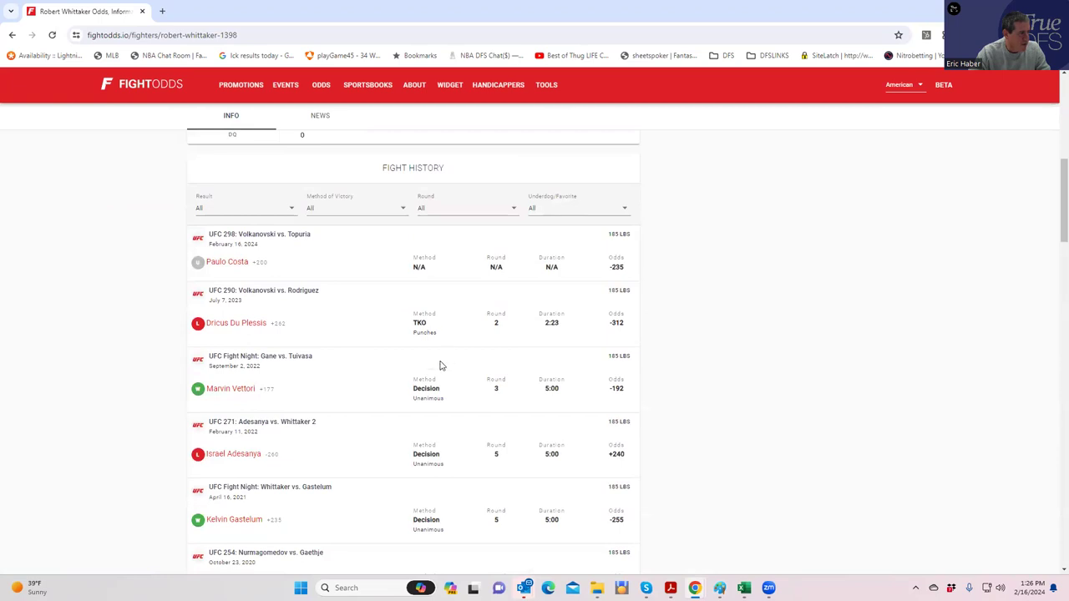
pyautogui.scroll(-3, 440, 364)
pyautogui.scroll(-5, 440, 365)
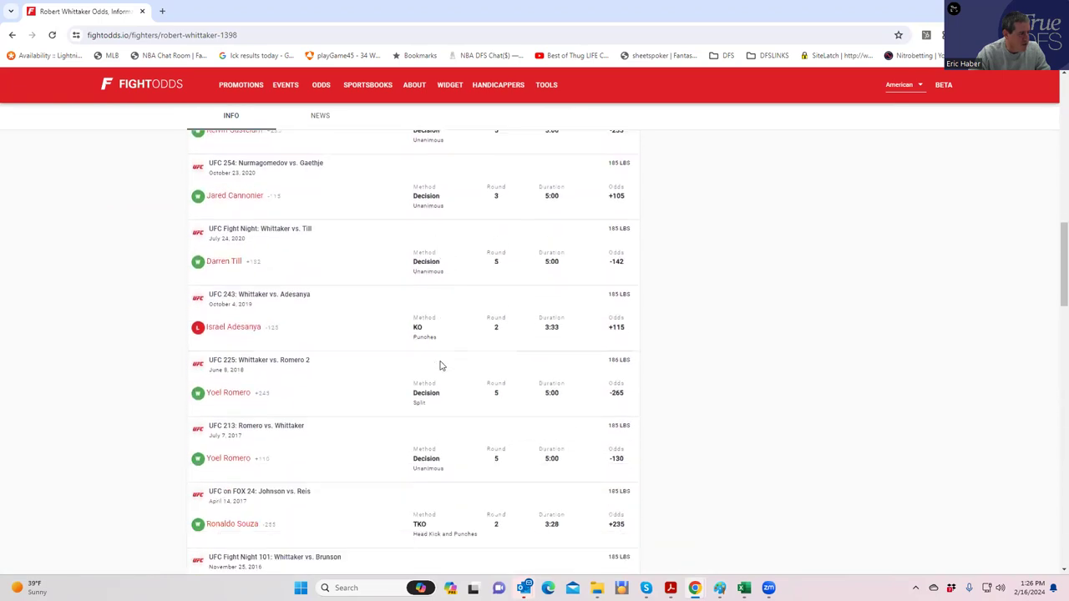
pyautogui.scroll(-5, 440, 365)
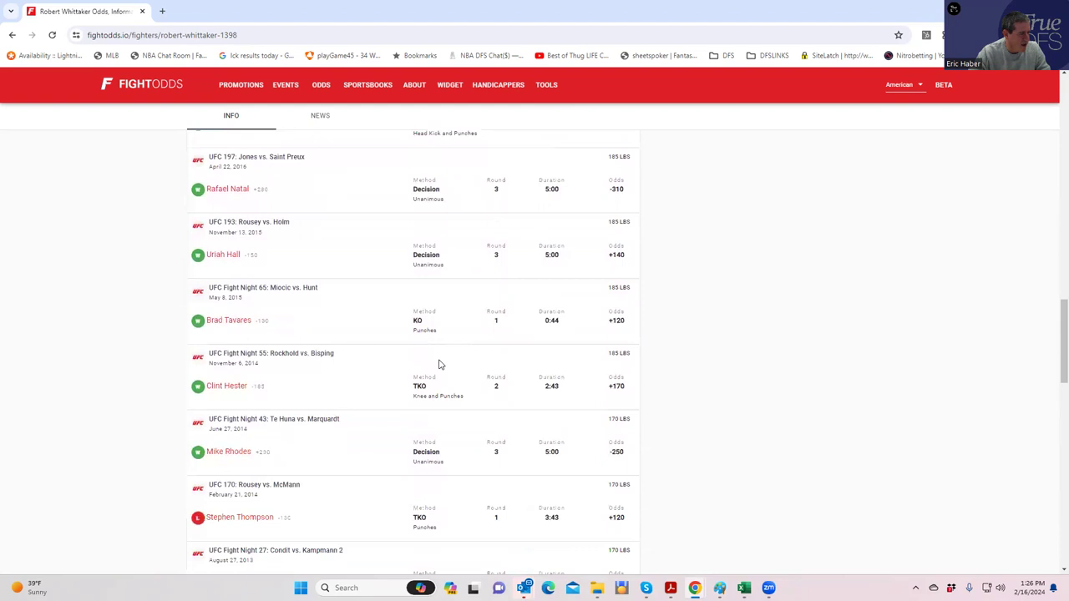
pyautogui.scroll(-4, 440, 363)
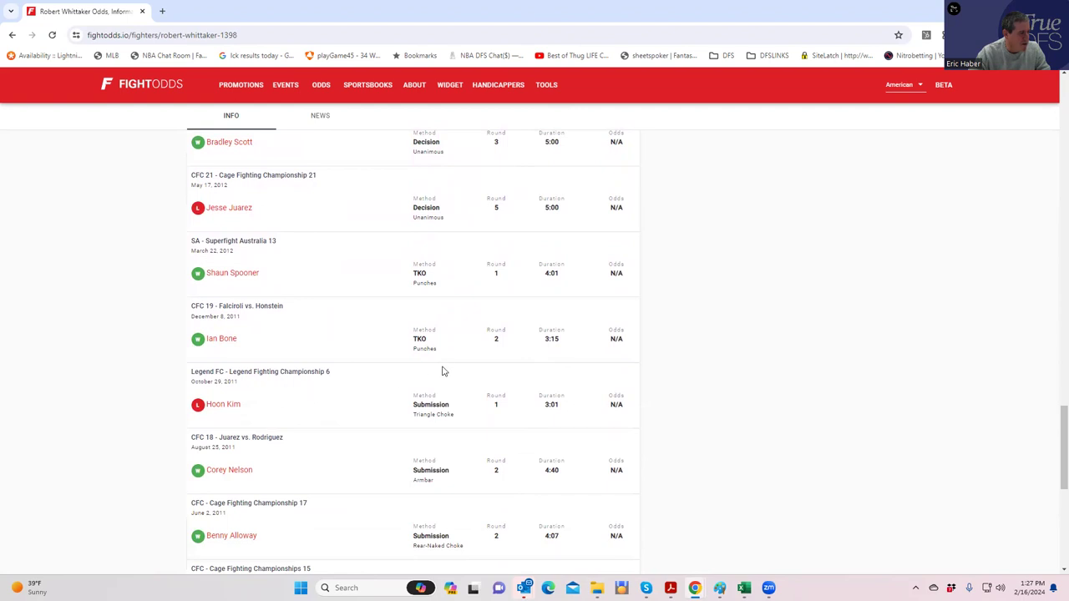
pyautogui.scroll(12, 448, 364)
pyautogui.scroll(15, 455, 366)
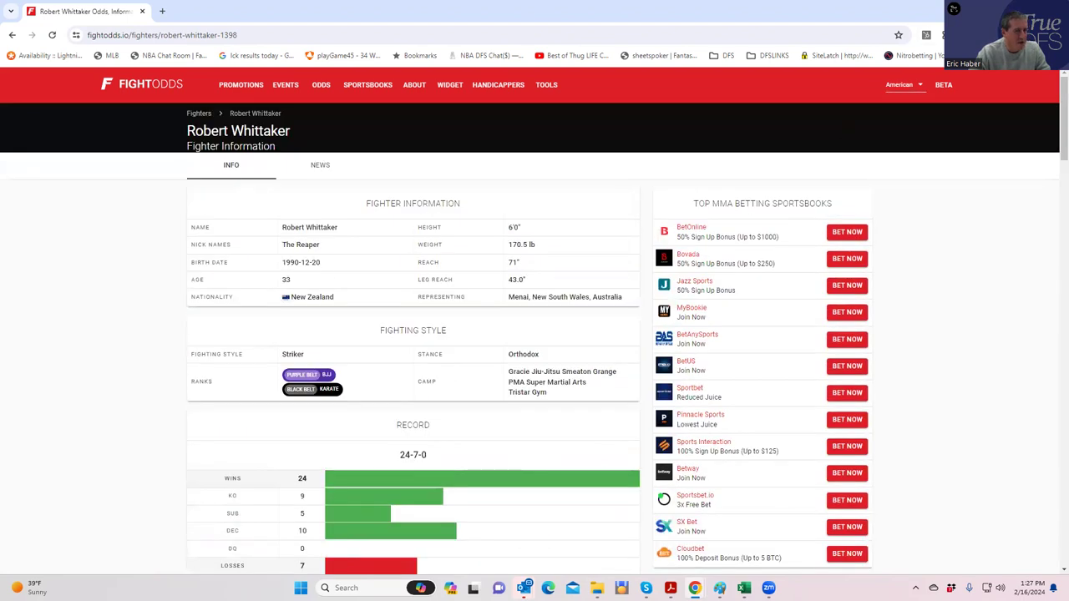
pyautogui.hotkey('ctrl', 'w')
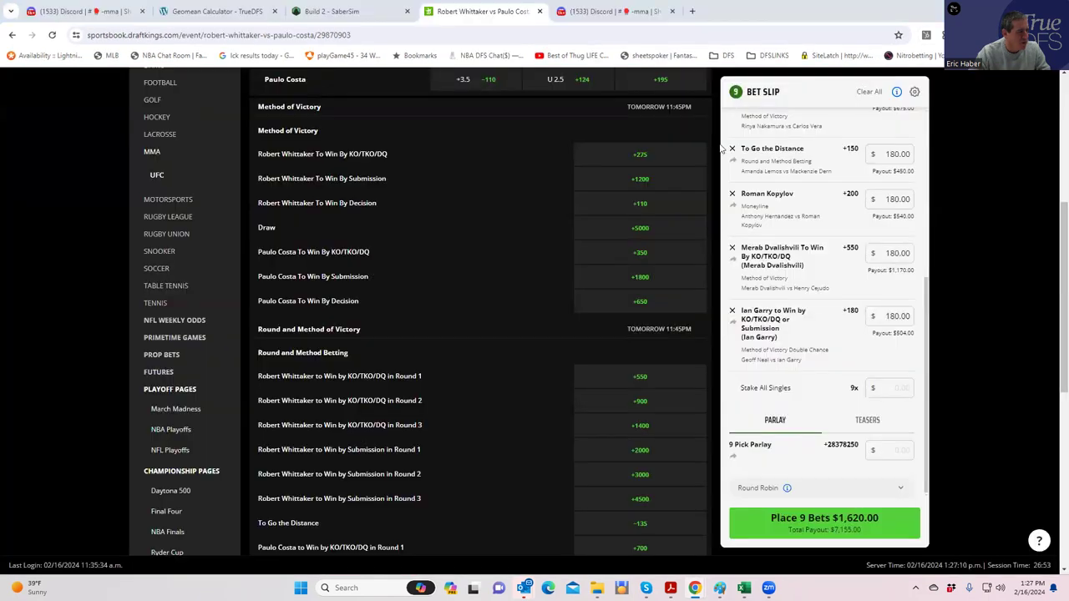
# Step: Add Robert Whittaker to win by KO/TKO/DQ in Round 1 to the bet slip with a $180 stake
pyautogui.click(645, 380)
pyautogui.click(896, 324)
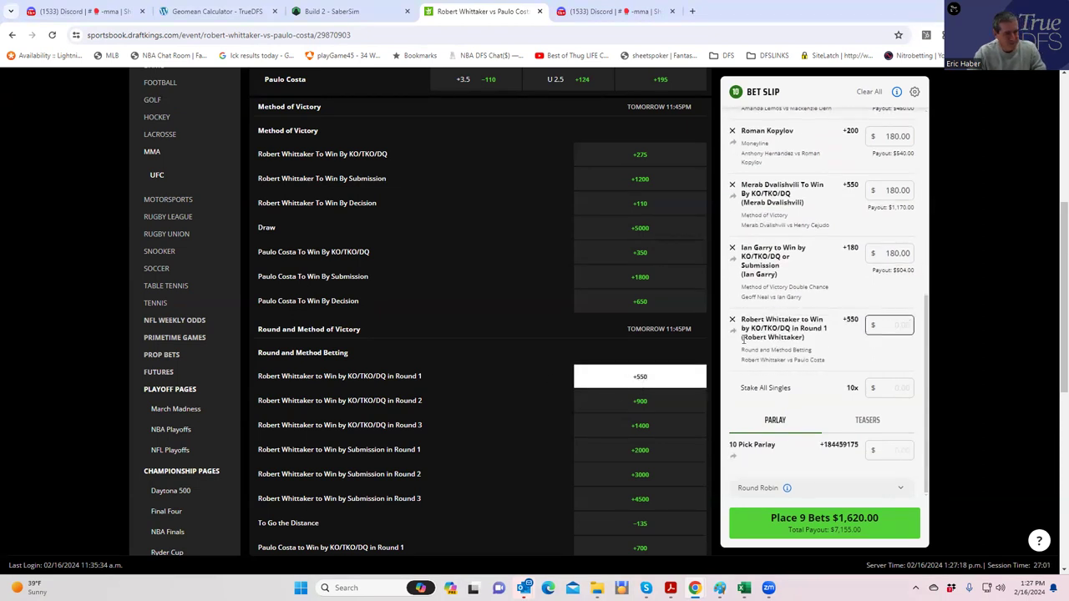
pyautogui.write('180')
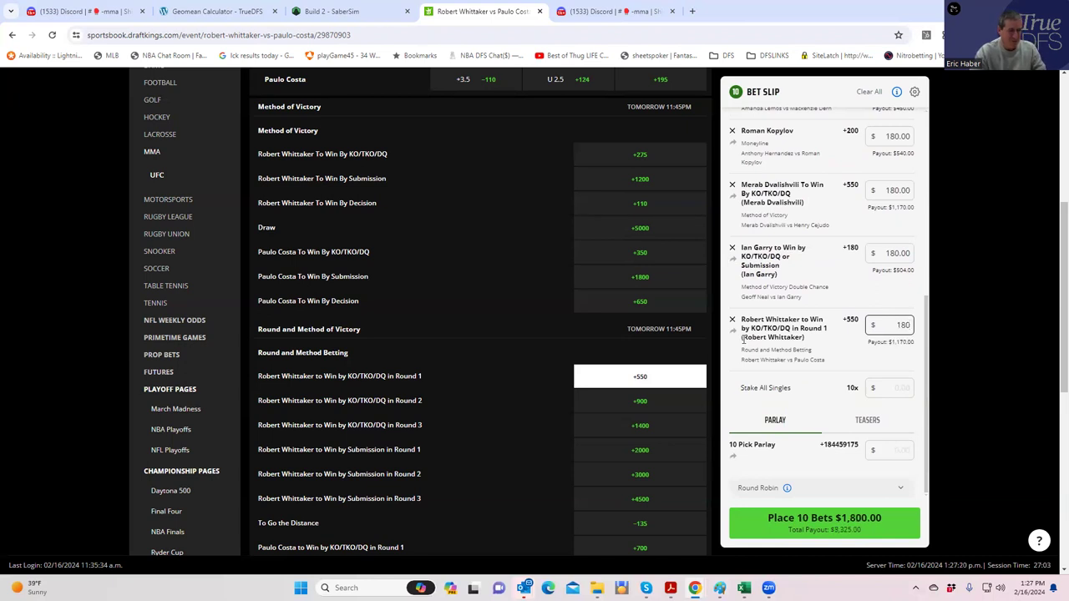
pyautogui.click(833, 360)
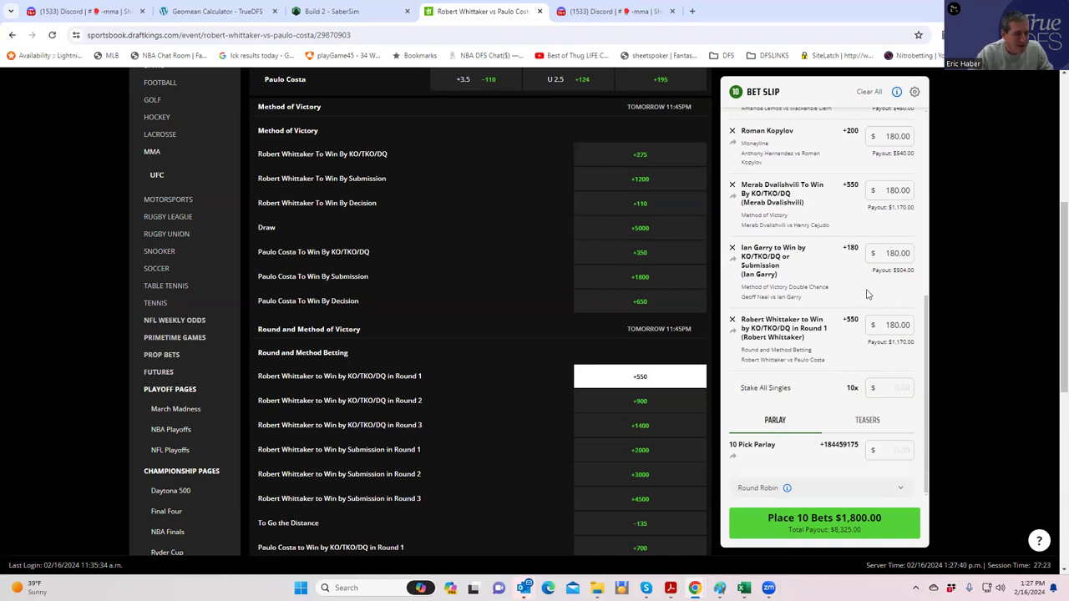
# Step: Review all the single bets on the bet slip from the first selection to the last
pyautogui.scroll(2, 937, 122)
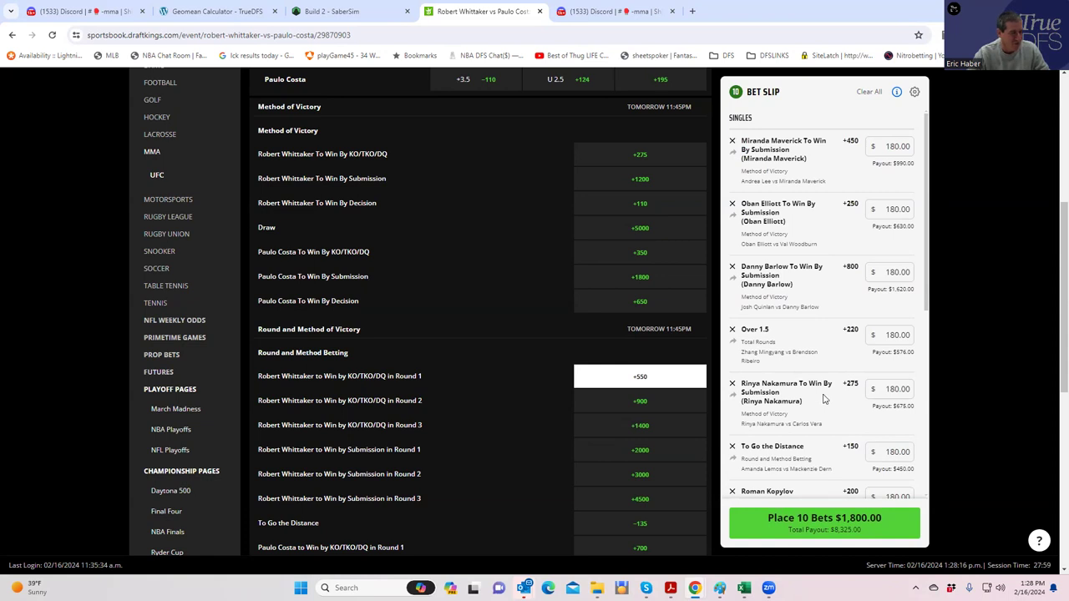
pyautogui.scroll(-1, 852, 407)
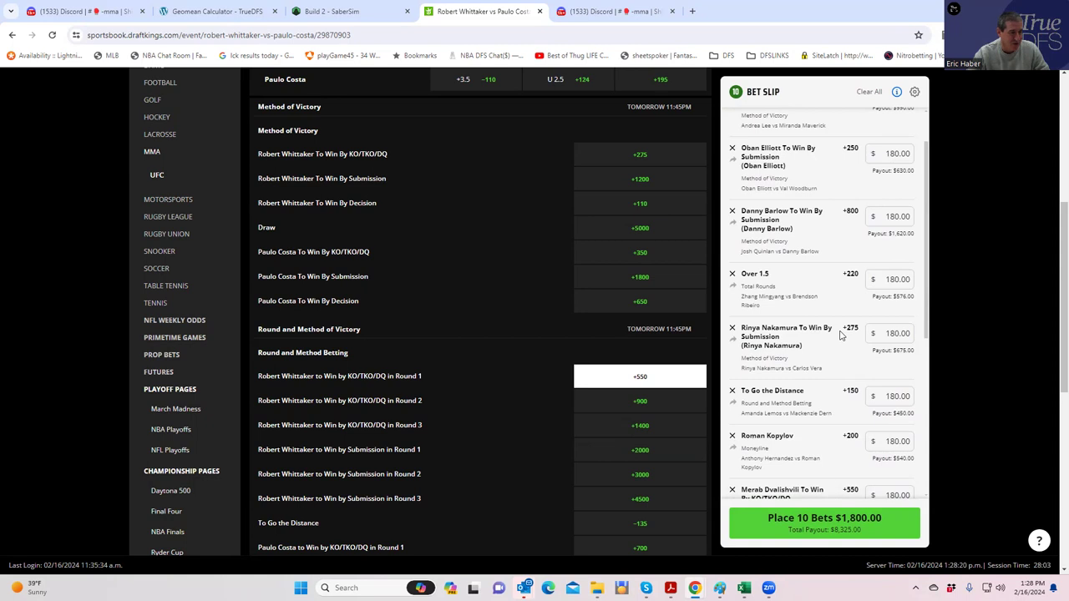
pyautogui.scroll(-1, 842, 336)
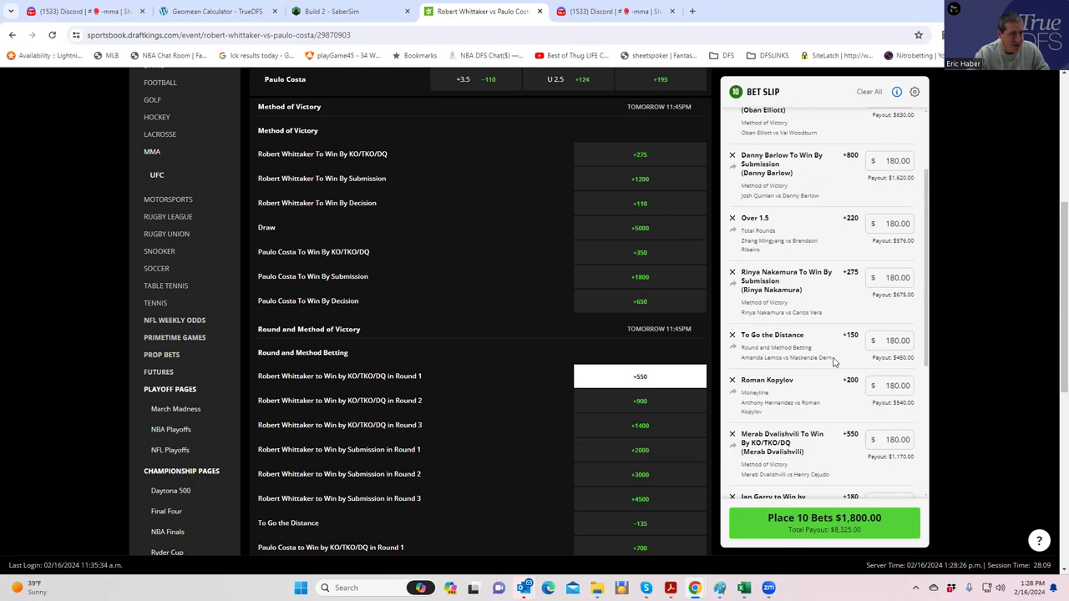
pyautogui.scroll(-1, 830, 349)
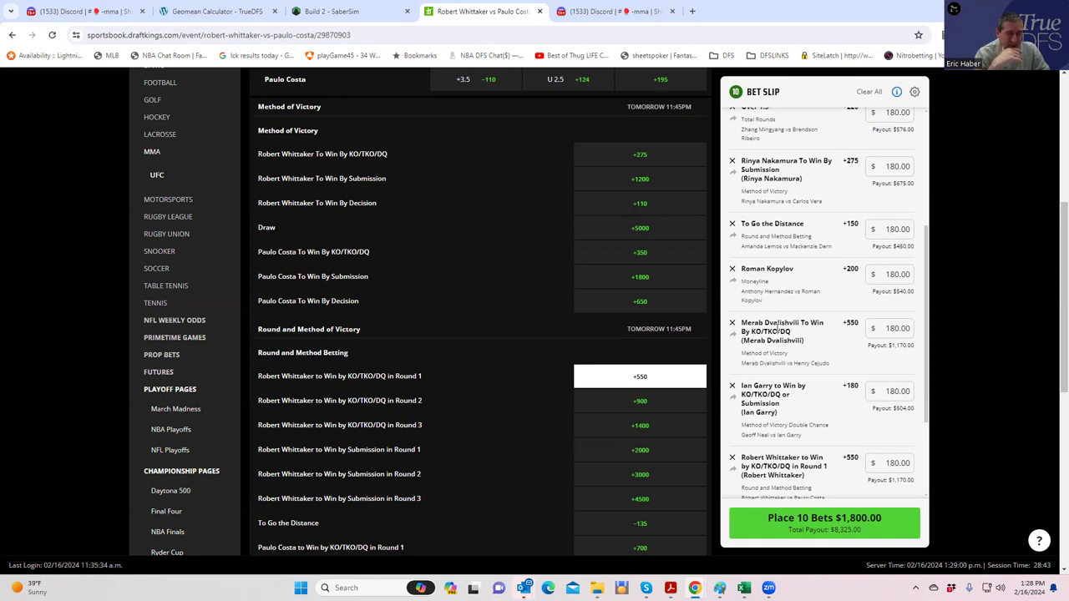
pyautogui.scroll(-3, 777, 326)
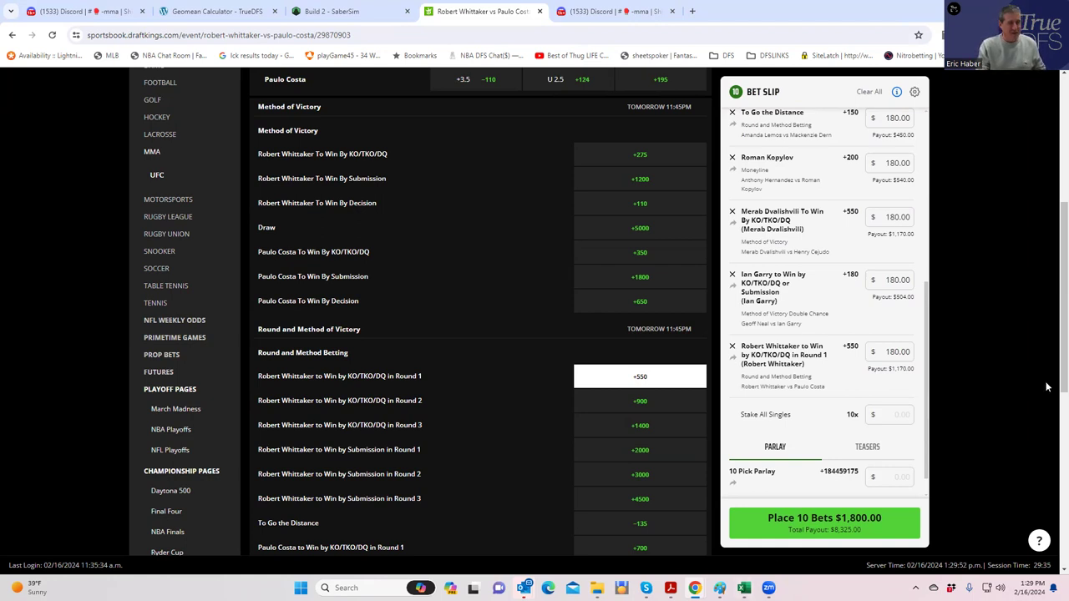
# Step: Advance through the UFC event carousel and open the Alexander Volkanovski vs Ilia Topuria fight page
pyautogui.scroll(3, 1044, 359)
pyautogui.scroll(1, 1044, 342)
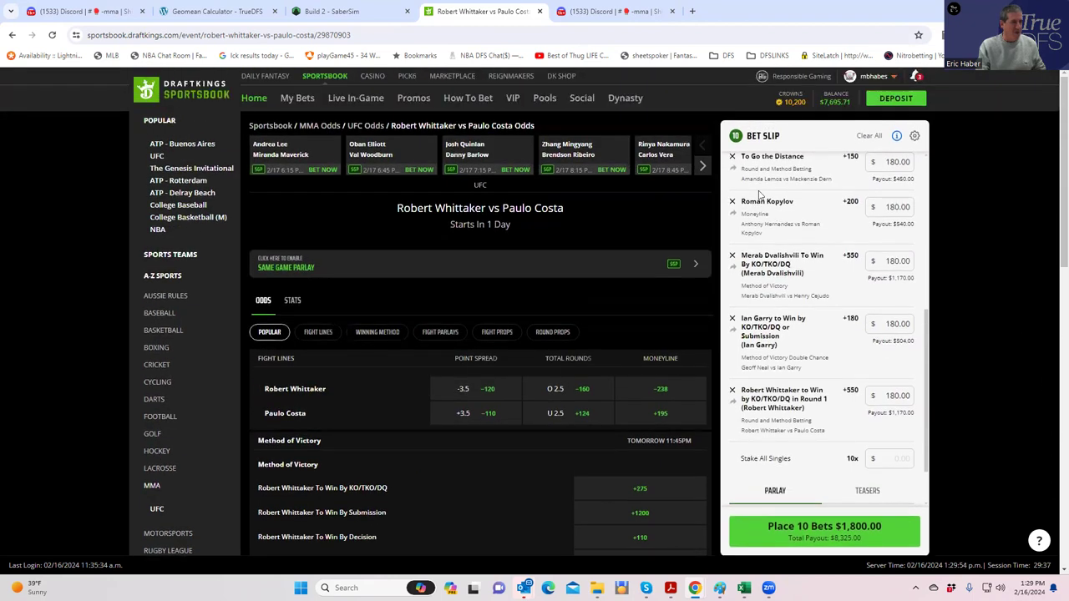
pyautogui.click(702, 169)
pyautogui.click(703, 168)
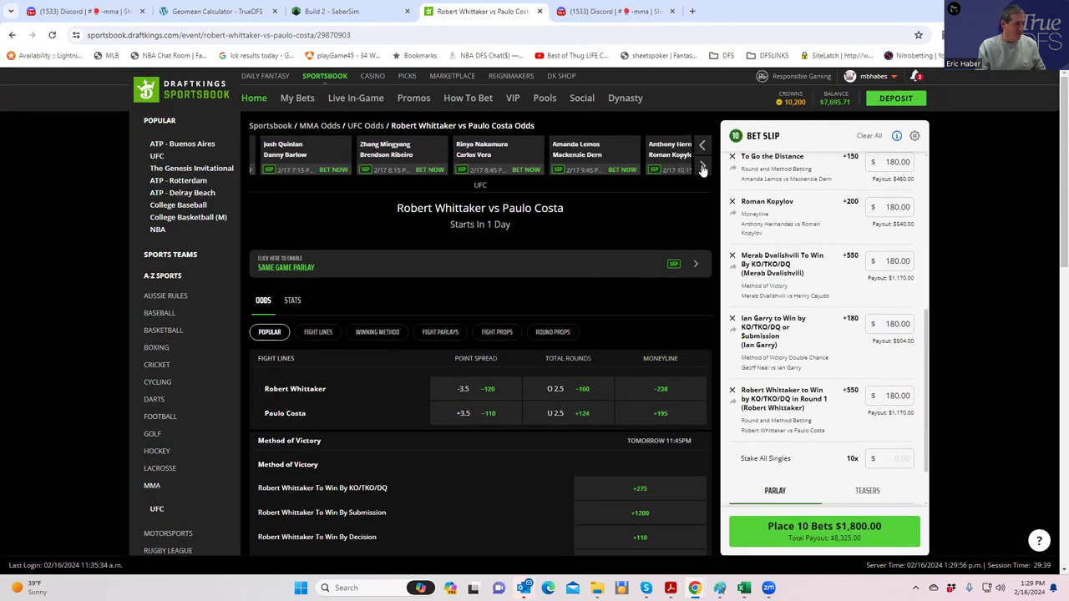
pyautogui.click(703, 169)
pyautogui.click(702, 169)
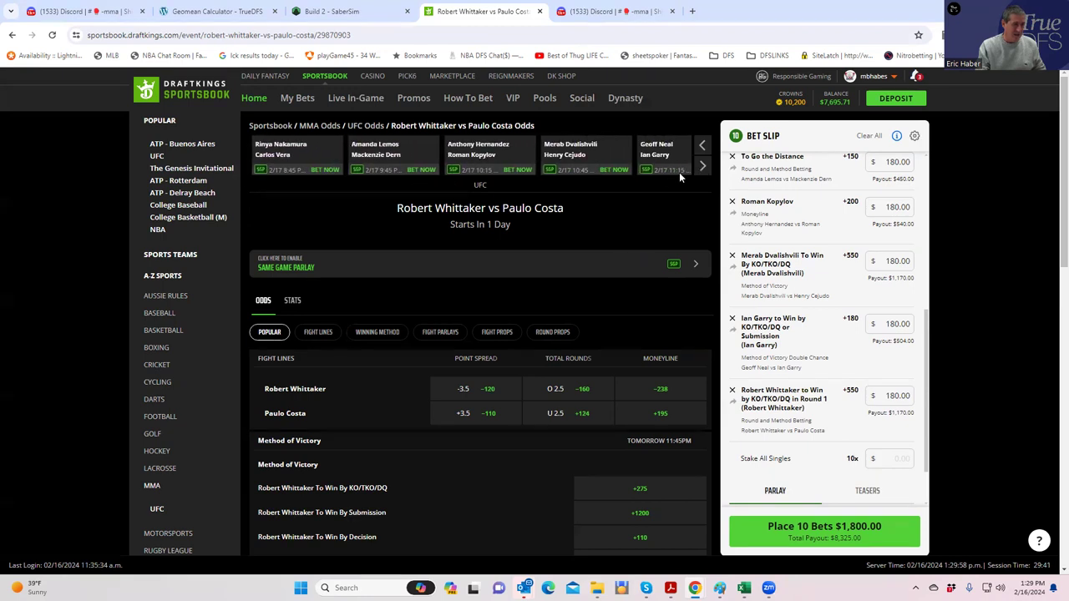
pyautogui.click(703, 169)
pyautogui.click(703, 169)
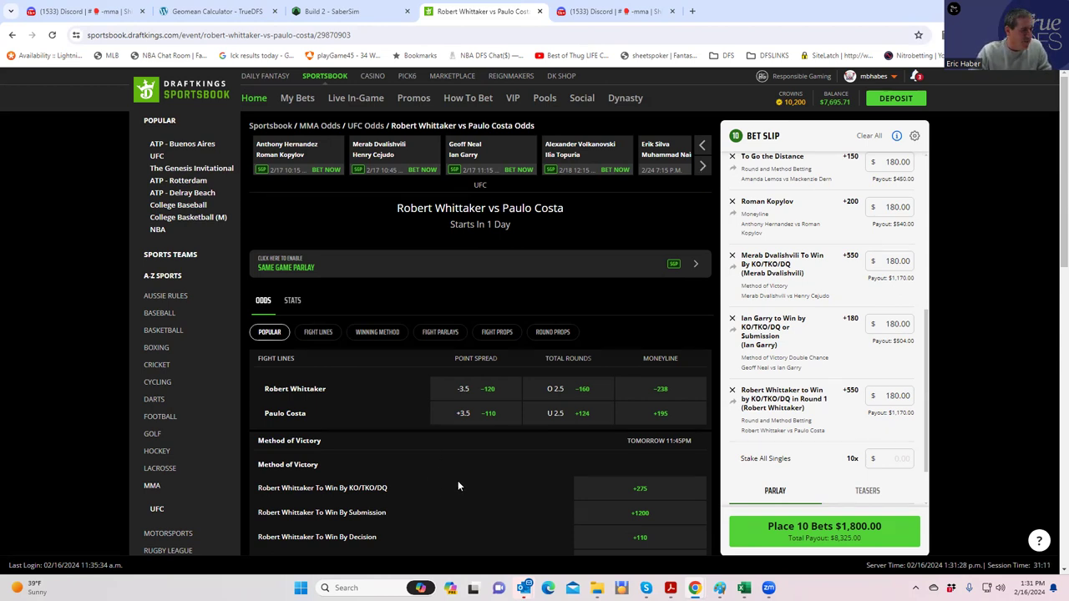
pyautogui.scroll(-2, 468, 472)
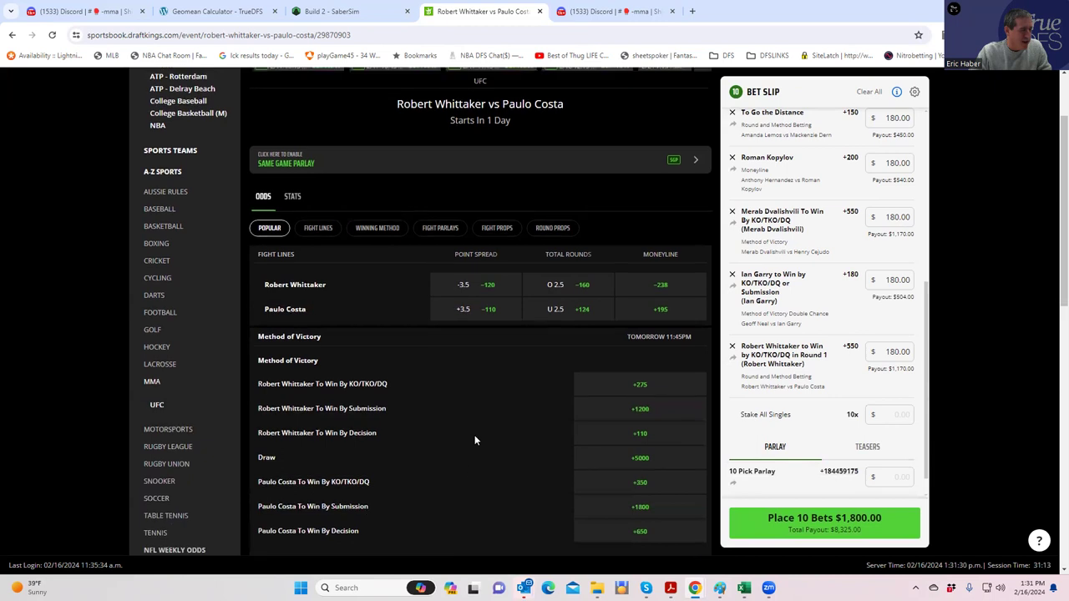
pyautogui.scroll(2, 475, 440)
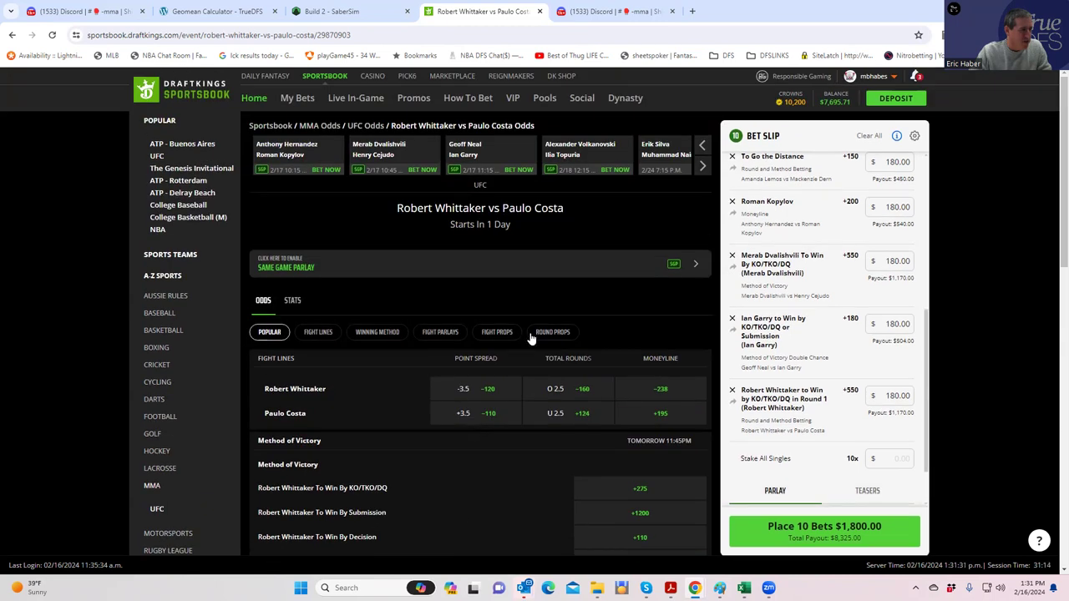
pyautogui.click(566, 152)
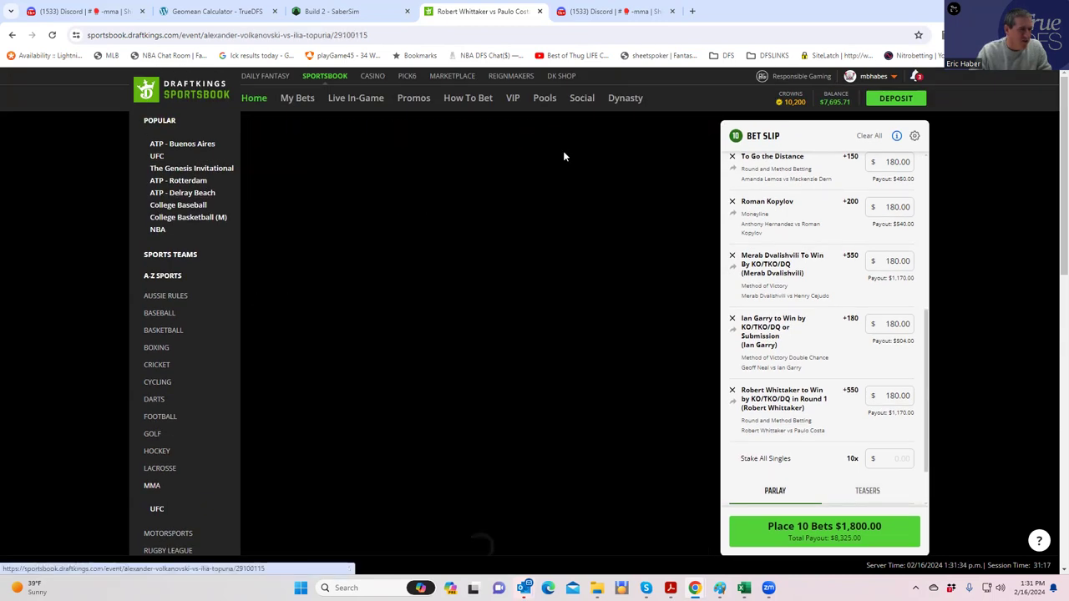
# Step: Add Alexander Volkanovski to win by submission to the bet slip with a $180 stake
pyautogui.scroll(-1, 485, 342)
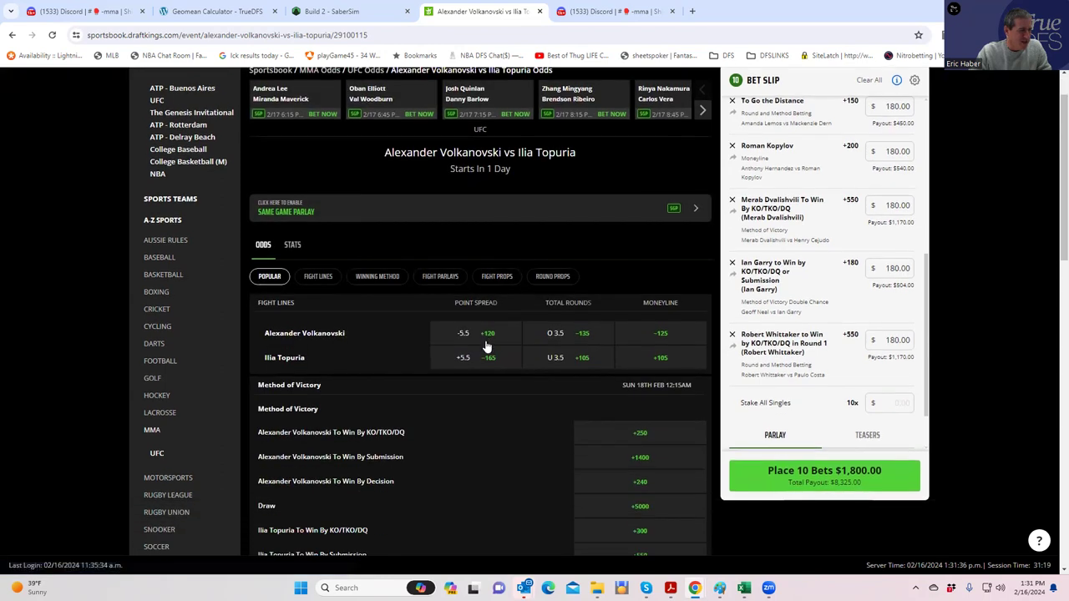
pyautogui.scroll(-1, 465, 394)
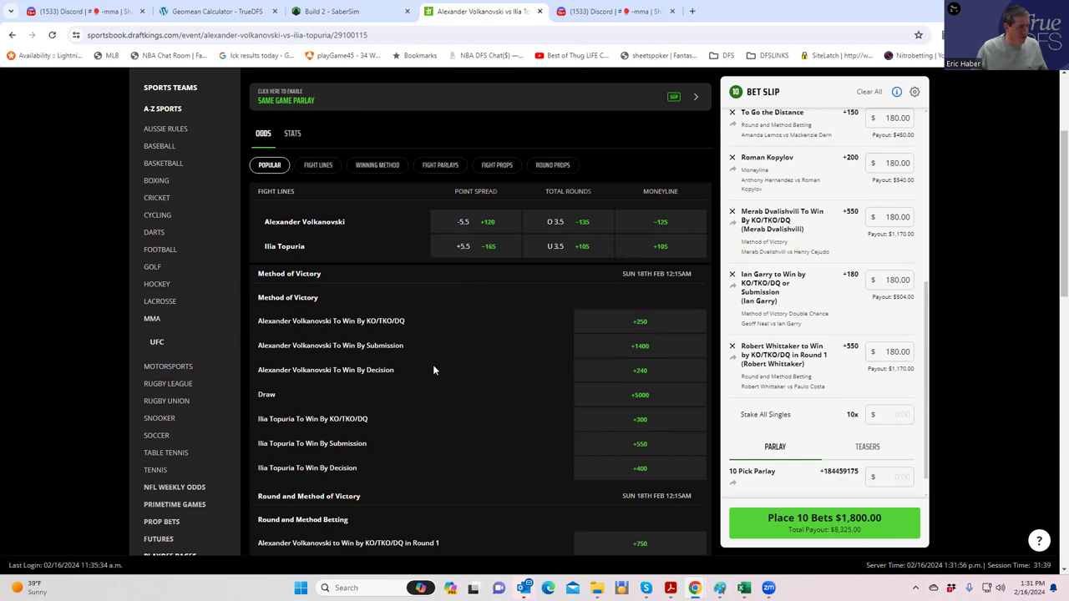
pyautogui.click(636, 347)
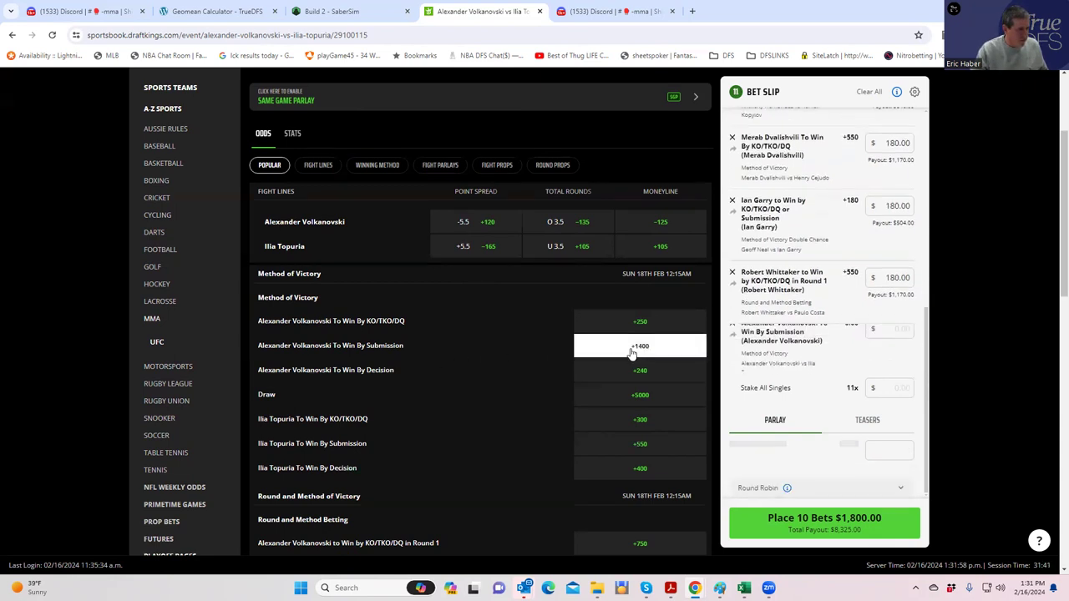
pyautogui.write('180')
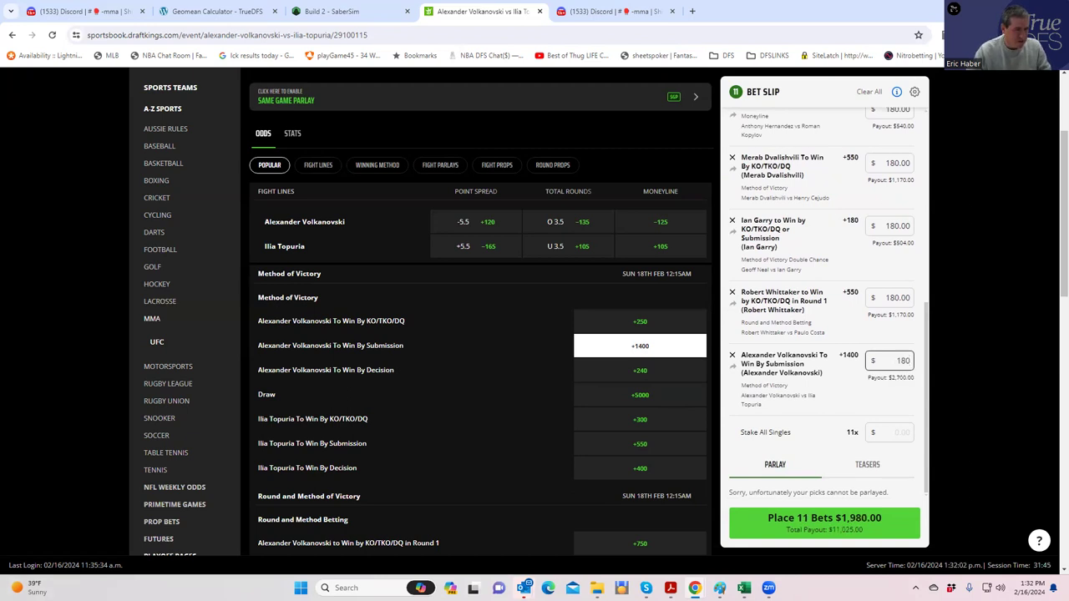
pyautogui.click(868, 407)
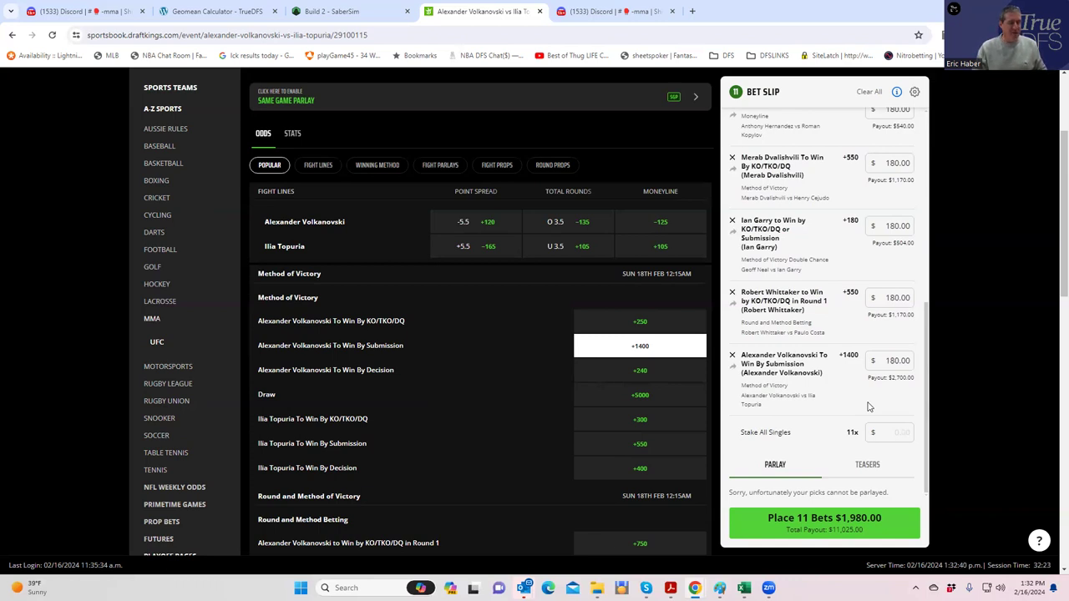
# Step: Set the stake for all singles on the bet slip to $180 and place the 11 bets
pyautogui.click(889, 432)
pyautogui.write('180')
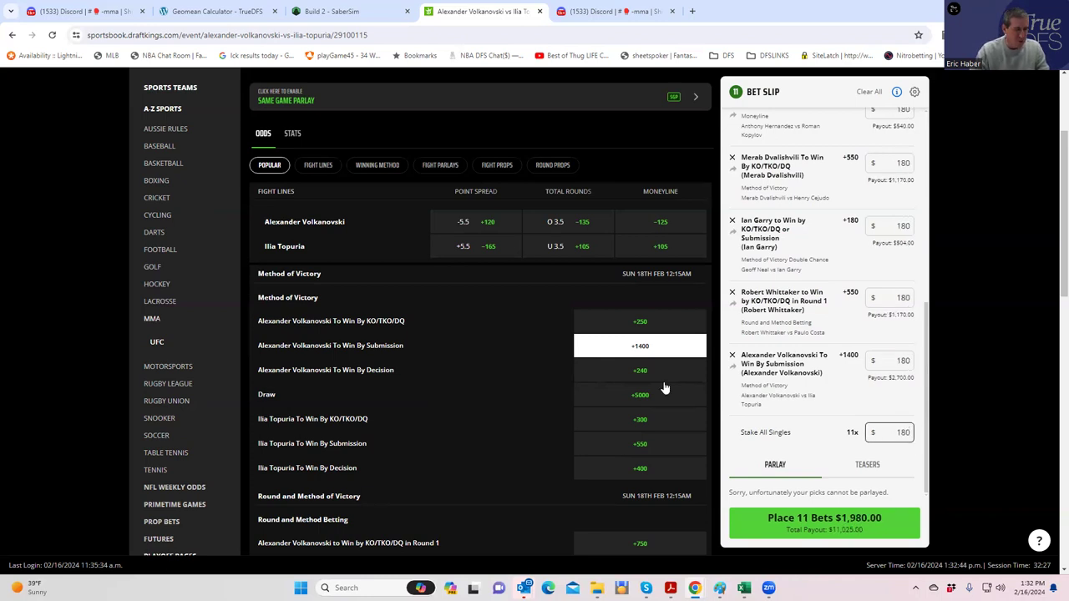
pyautogui.click(842, 526)
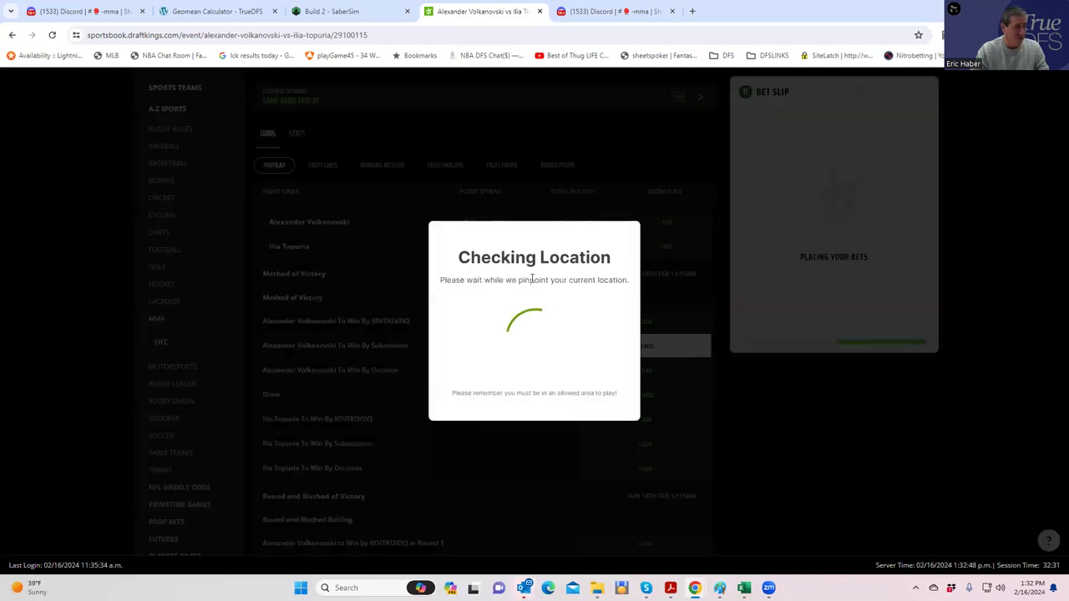